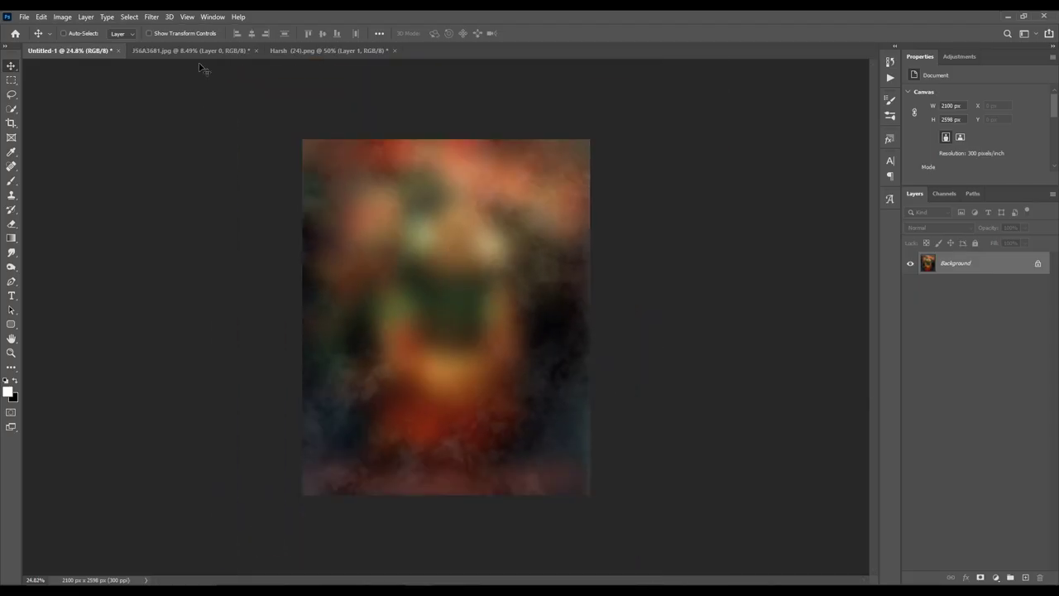
- Bring the smiling-man portrait into Untitled-1, scale it down, and set it at the bottom edge
left_click(190, 51)
left_click_drag(355, 134, 497, 327)
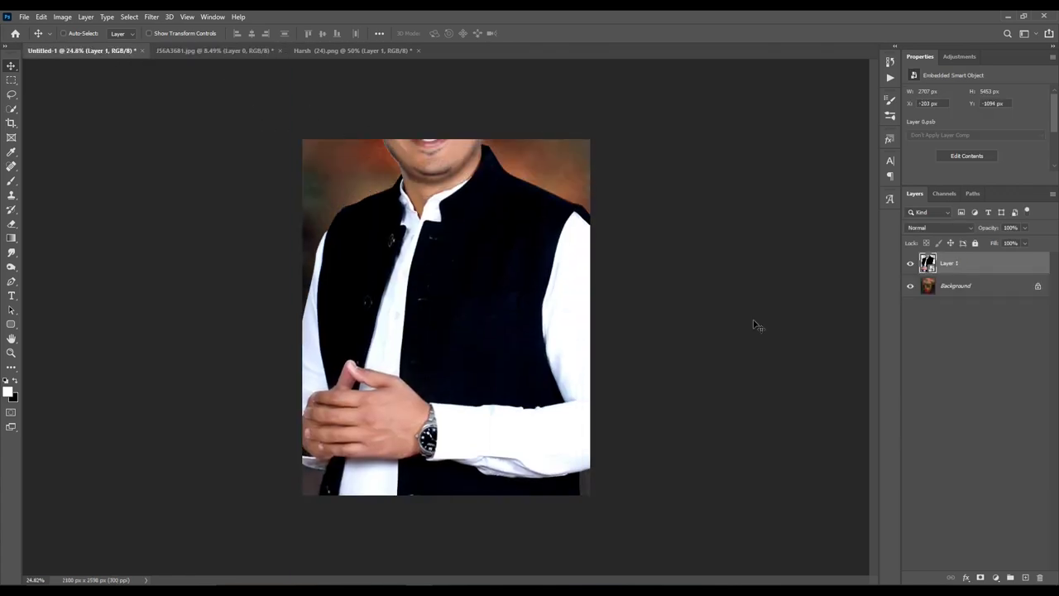
key("ctrl+t")
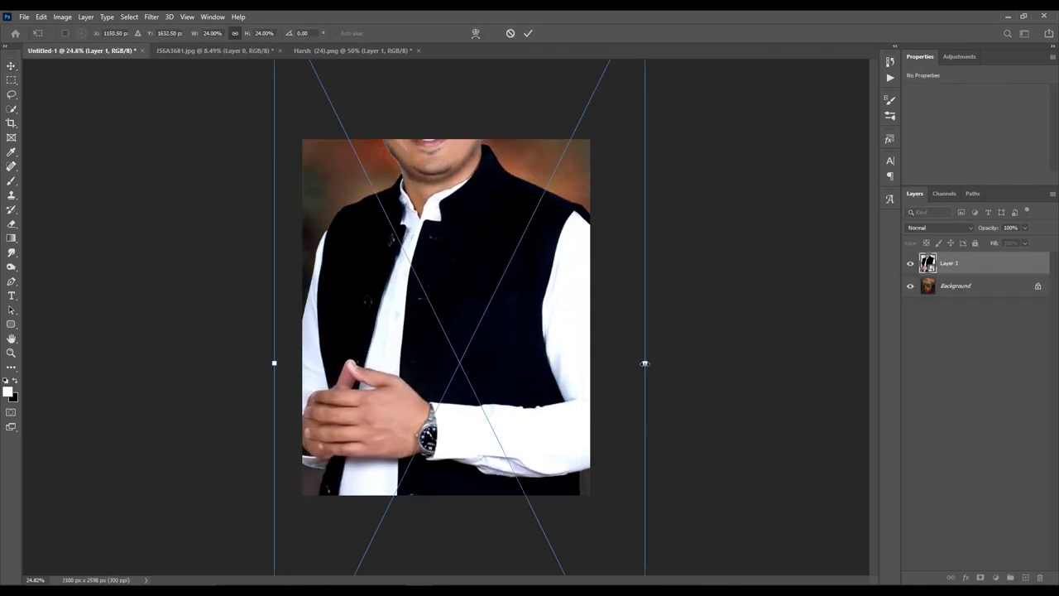
left_click_drag(645, 361, 433, 361)
left_click_drag(362, 420, 455, 408)
left_click_drag(445, 189, 445, 232)
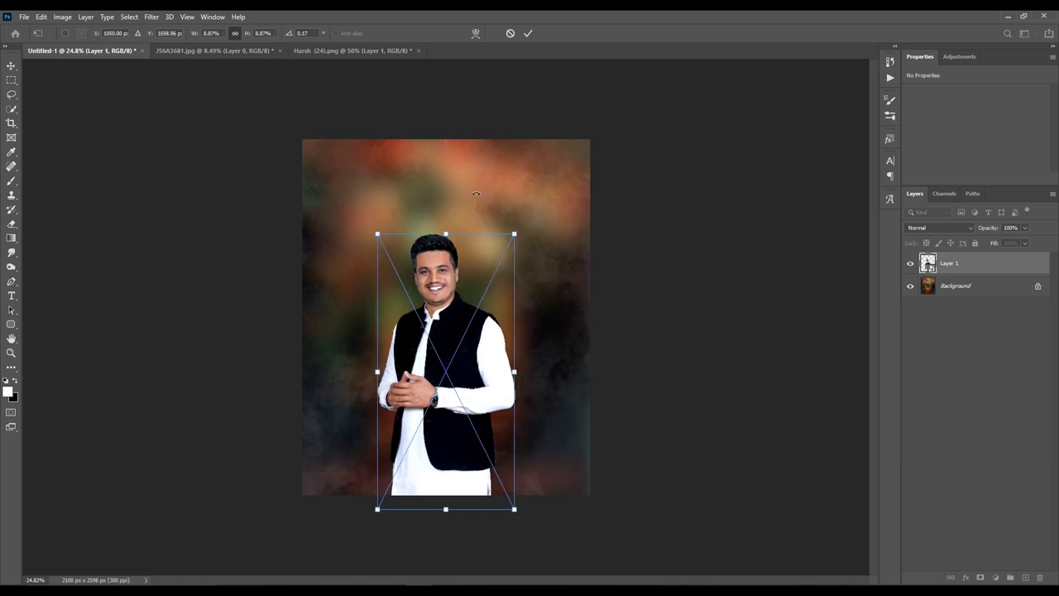
key("Return")
left_click_drag(471, 439, 472, 471)
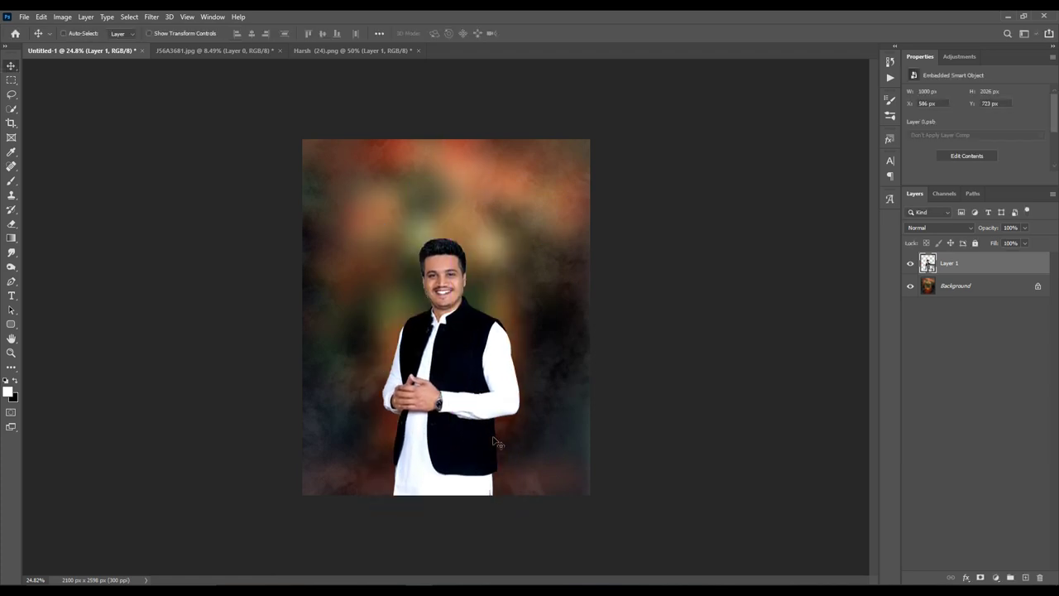
- Add the building as Layer 2 behind the man, enlarged to about 125%
left_click(340, 55)
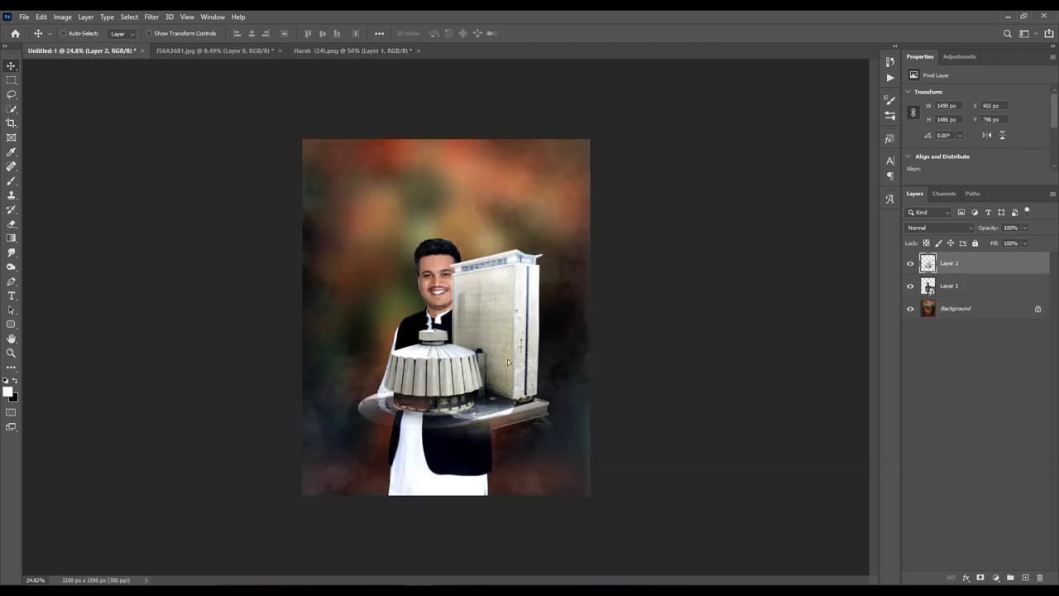
left_click_drag(118, 51, 426, 354)
key("ctrl+[")
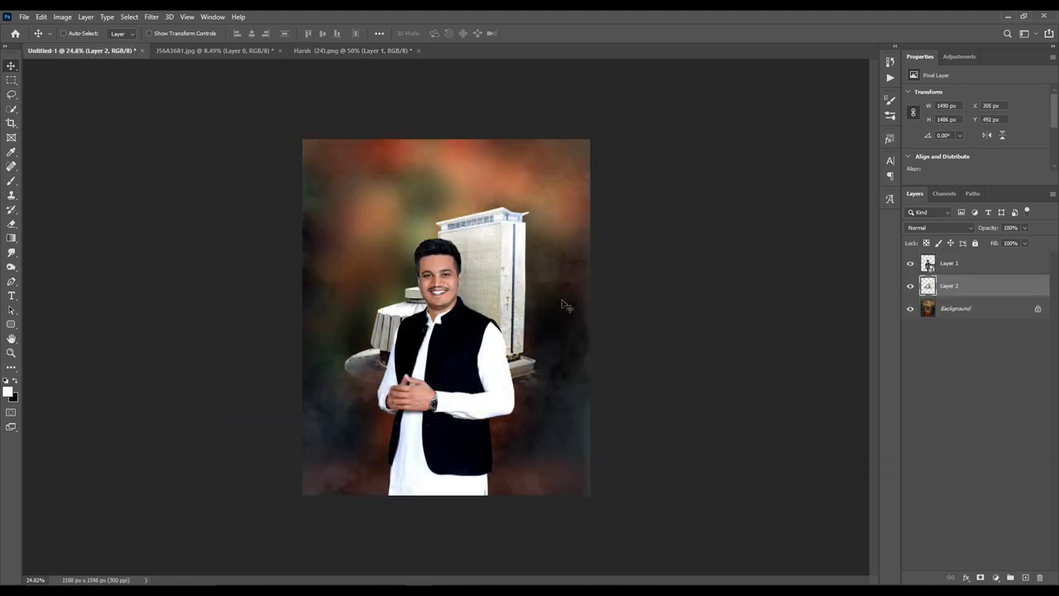
left_click_drag(539, 331, 540, 352)
key("ctrl+t")
left_click_drag(548, 220, 587, 206)
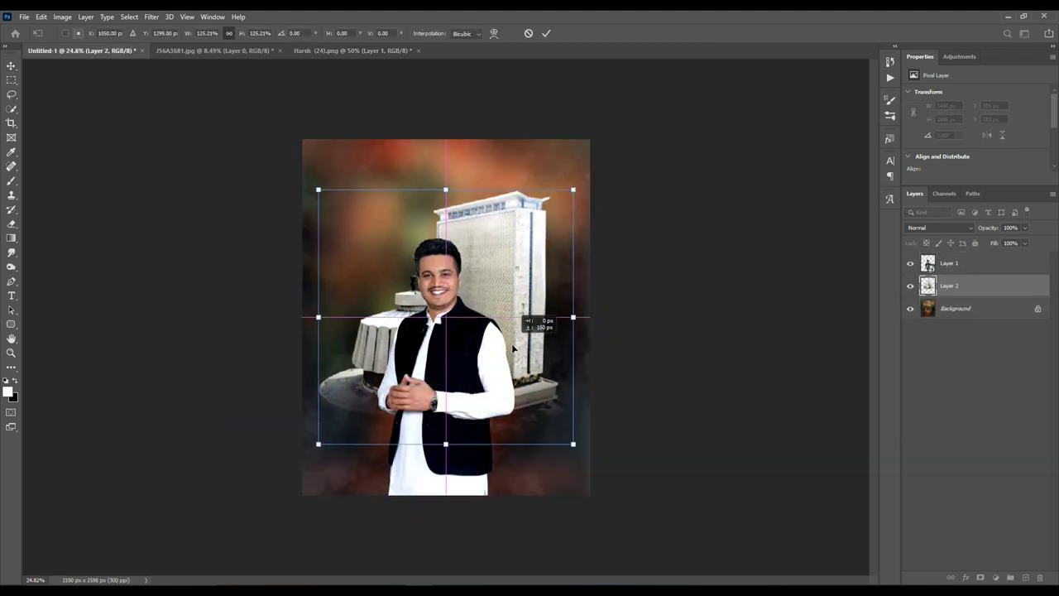
left_click_drag(517, 355, 518, 387)
key("Return")
- Start a horizontal text layer near the top of the poster
scroll(518, 387, "down", 2)
scroll(447, 177, "up", 1)
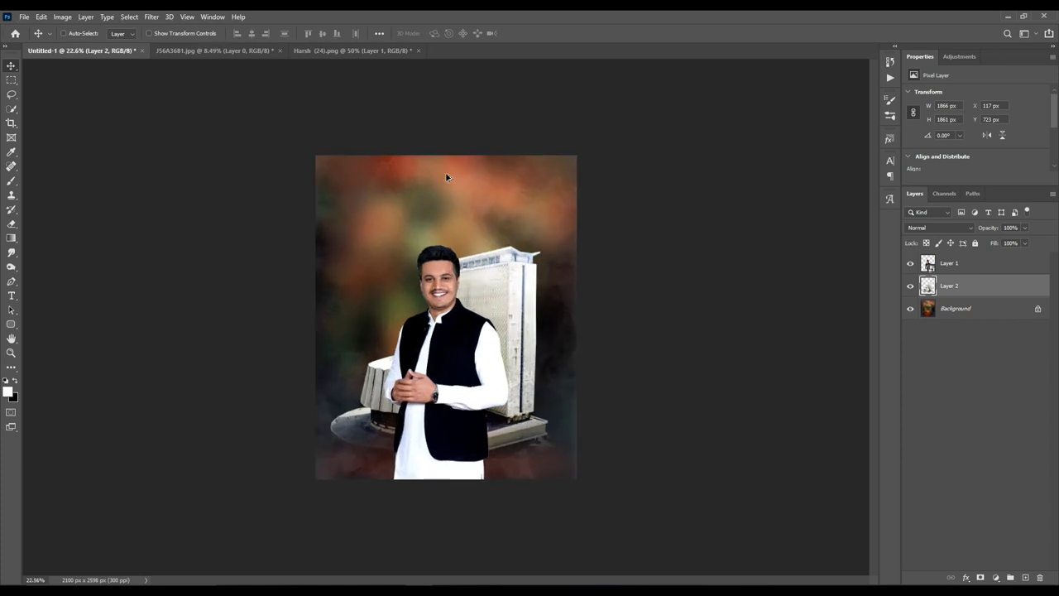
scroll(476, 256, "up", 4)
left_click_drag(476, 256, 474, 285)
left_click(12, 296)
left_click(309, 280)
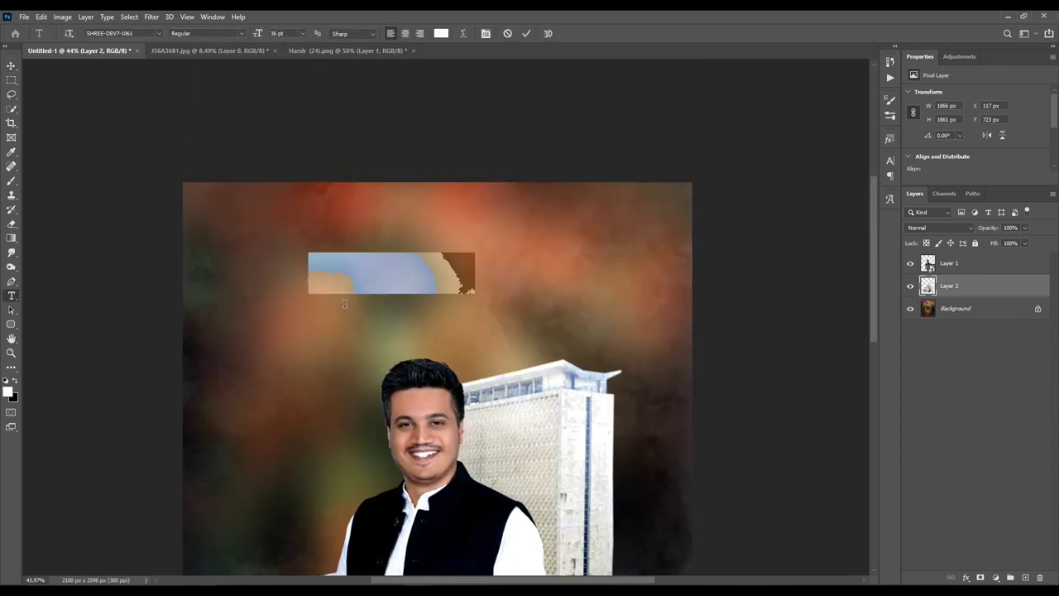
- Switch to the Chrome Unicode converter to enter the name रोहितदादा पवार
key("alt+Tab")
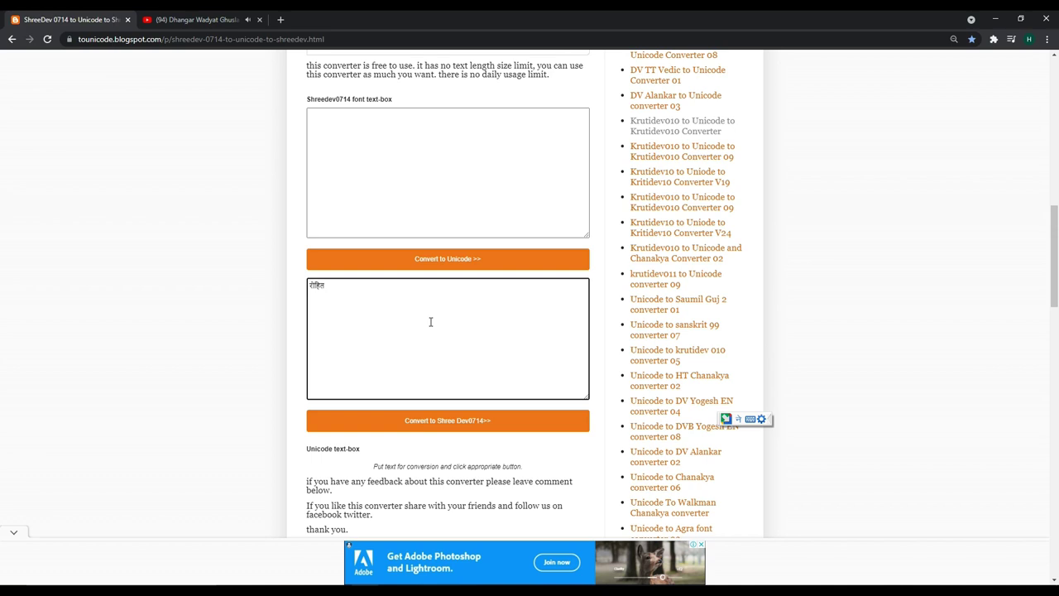
- Convert रोहितदादा पवार to Shreedev text and paste it into the Photoshop type layer
type("दादा पवार")
left_click(404, 235)
key("ctrl+a")
key("ctrl+c")
key("alt+Tab")
key("ctrl+v")
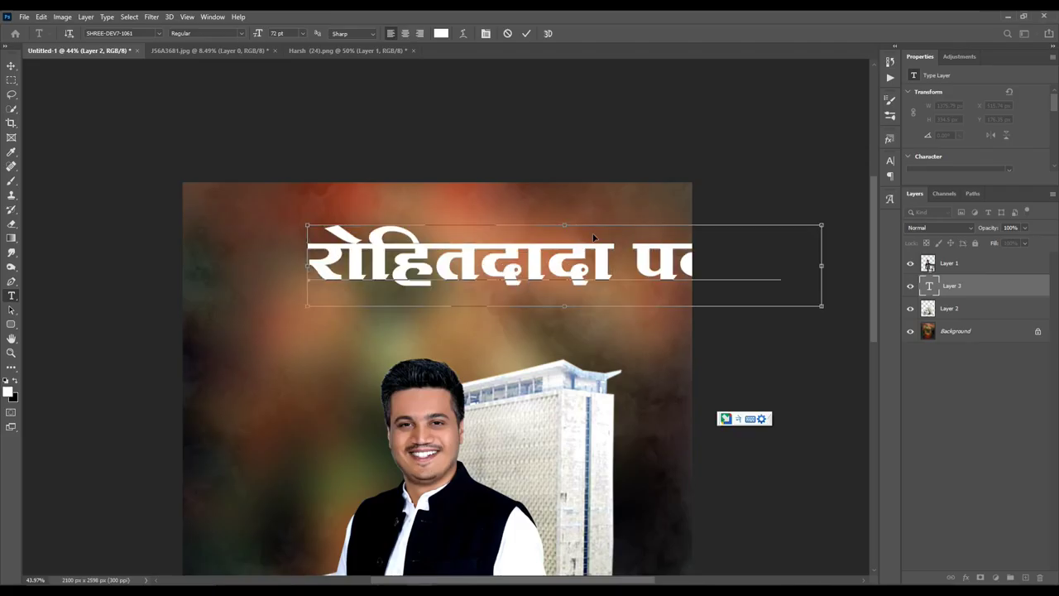
- Split the title into two layers, रोहितदादा on top and पवार beneath it
key("ctrl+Left")
key("shift+End")
key("Delete")
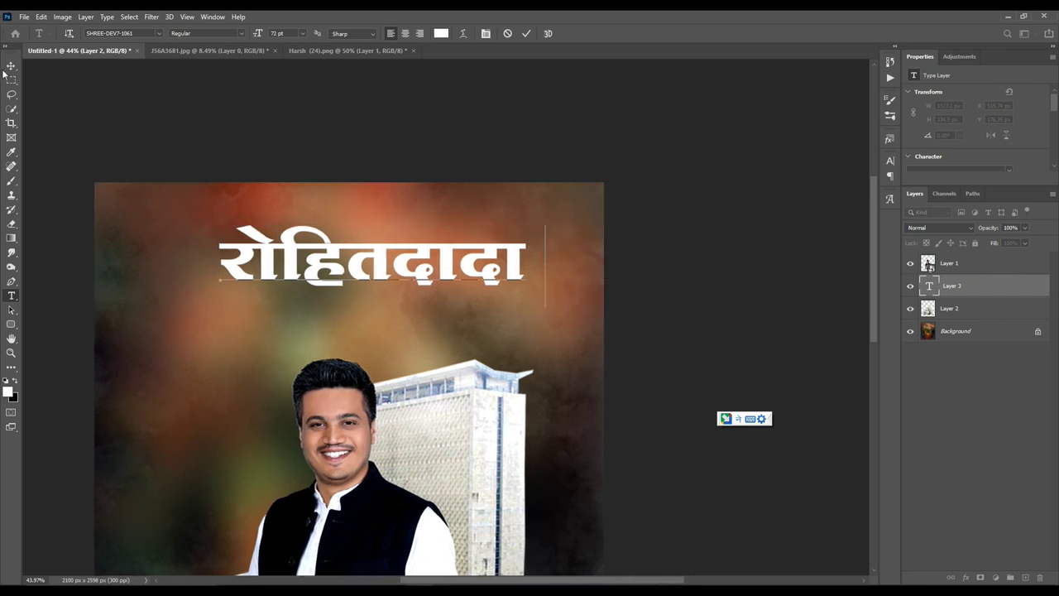
left_click(8, 68)
scroll(353, 232, "up", 2)
left_click_drag(353, 231, 414, 342)
type("ndma")
left_click(11, 66)
left_click_drag(262, 340, 377, 351)
- Stretch both title lines taller and slightly narrower, then adjust their position
scroll(456, 283, "down", 3)
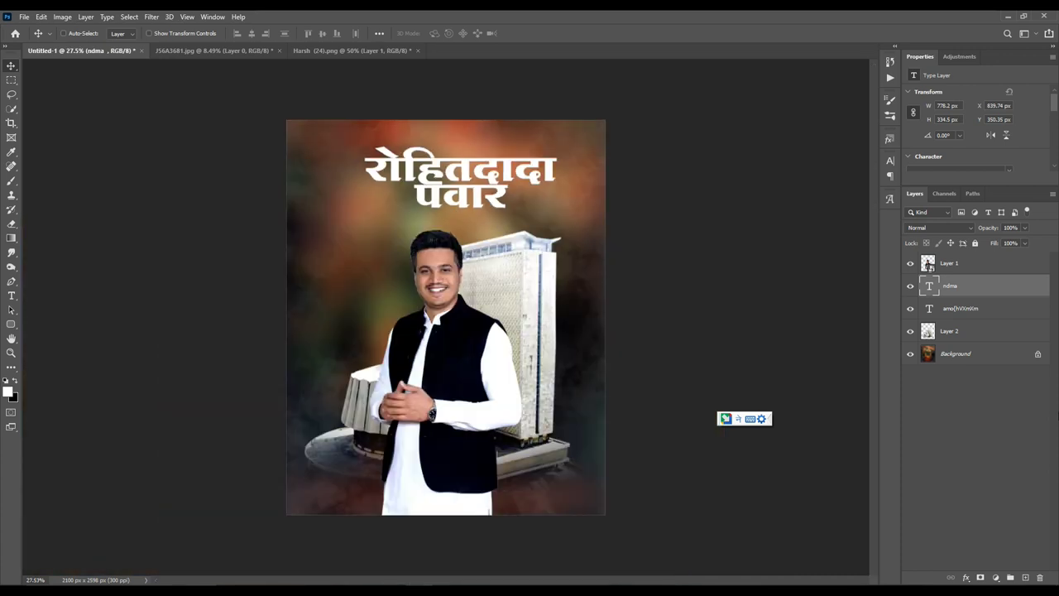
left_click(993, 313, "shift")
key("ctrl+t")
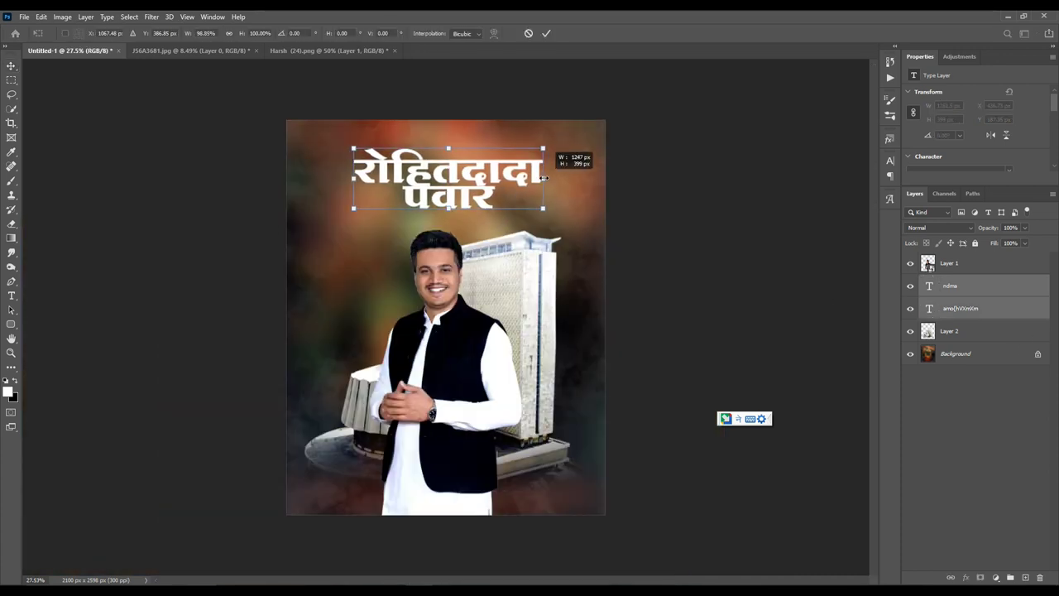
left_click_drag(544, 178, 534, 178)
left_click_drag(447, 208, 448, 218)
key("Return")
scroll(361, 226, "up", 3)
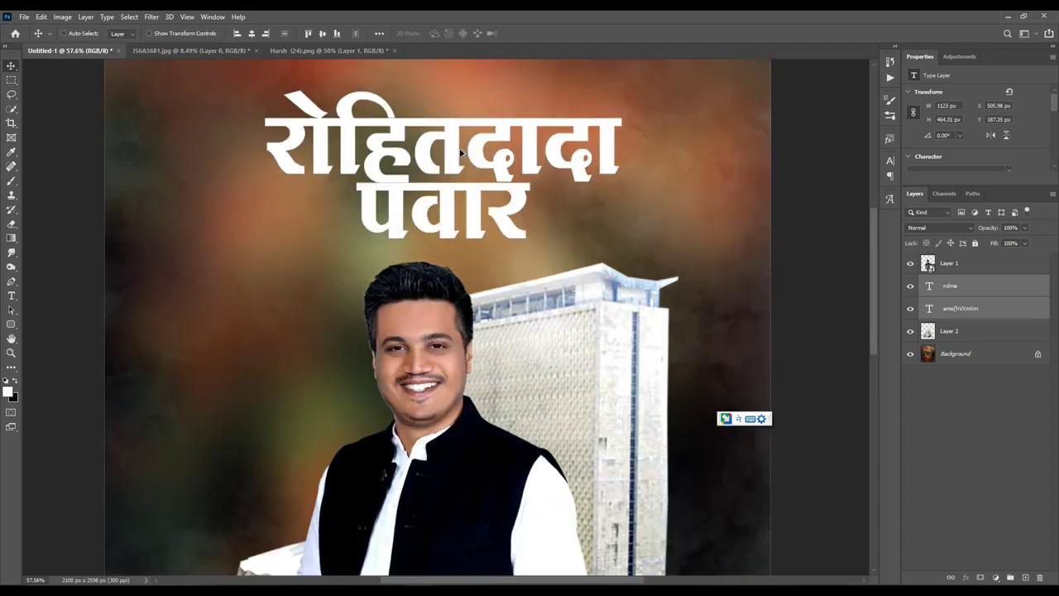
scroll(361, 225, "down", 4)
scroll(361, 225, "down", 2)
right_click(966, 289)
left_click(712, 286)
scroll(540, 176, "up", 2)
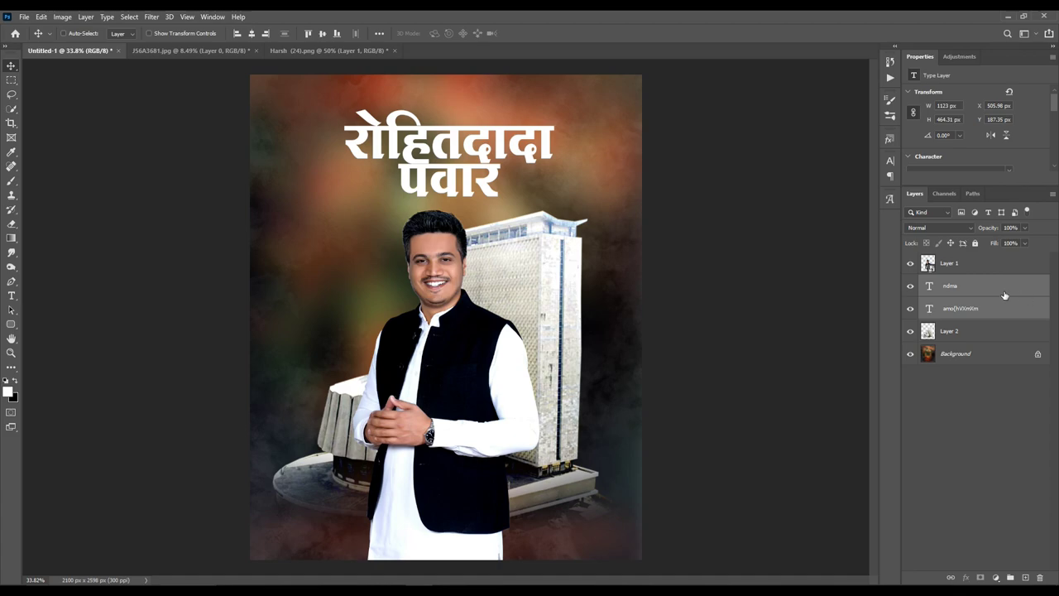
left_click_drag(447, 178, 406, 177)
- Type लोकप्रिय आमदार into the Unicode box and convert it to Shree Dev0714
key("ctrl+z")
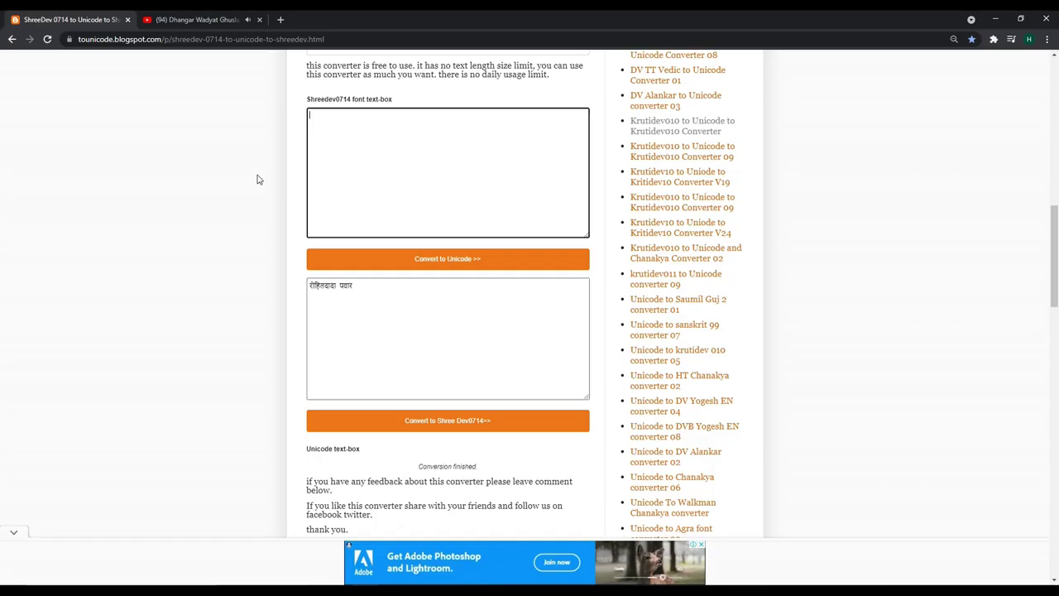
type("lo")
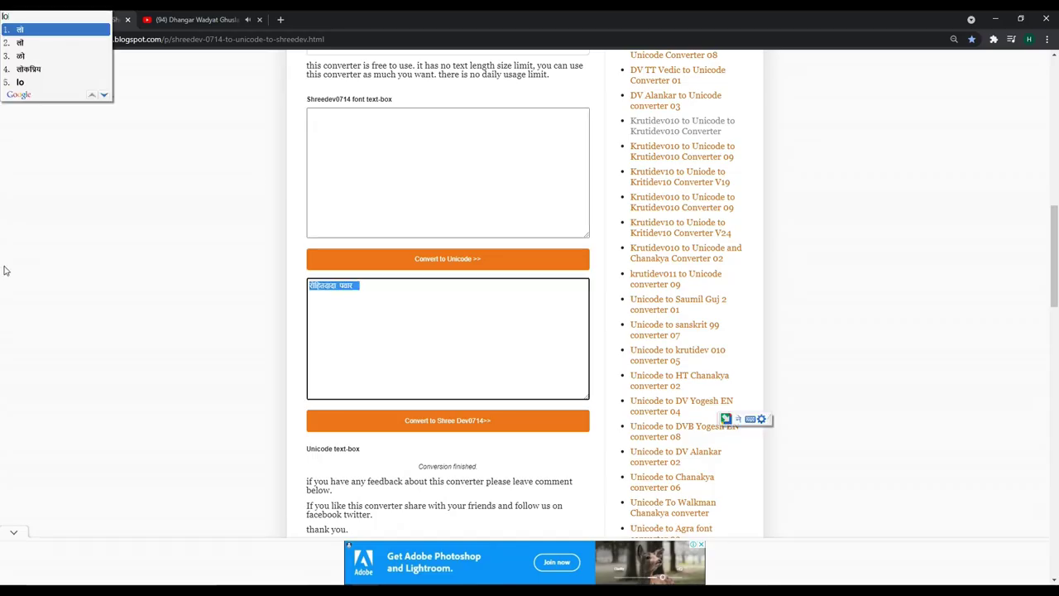
type("4a4")
left_click(447, 421)
- Copy the पवार layer and replace its text with a smaller लोकप्रिय आमदार
left_click(995, 19)
left_click_drag(482, 296, 388, 354)
key("ctrl+z")
left_click_drag(411, 213, 273, 258)
double_click(307, 236)
key("ctrl+v")
left_click_drag(261, 33, 230, 46)
left_click(10, 64)
- Move लोकप्रिय आमदार above the title and stretch it wider
left_click_drag(347, 279, 497, 149)
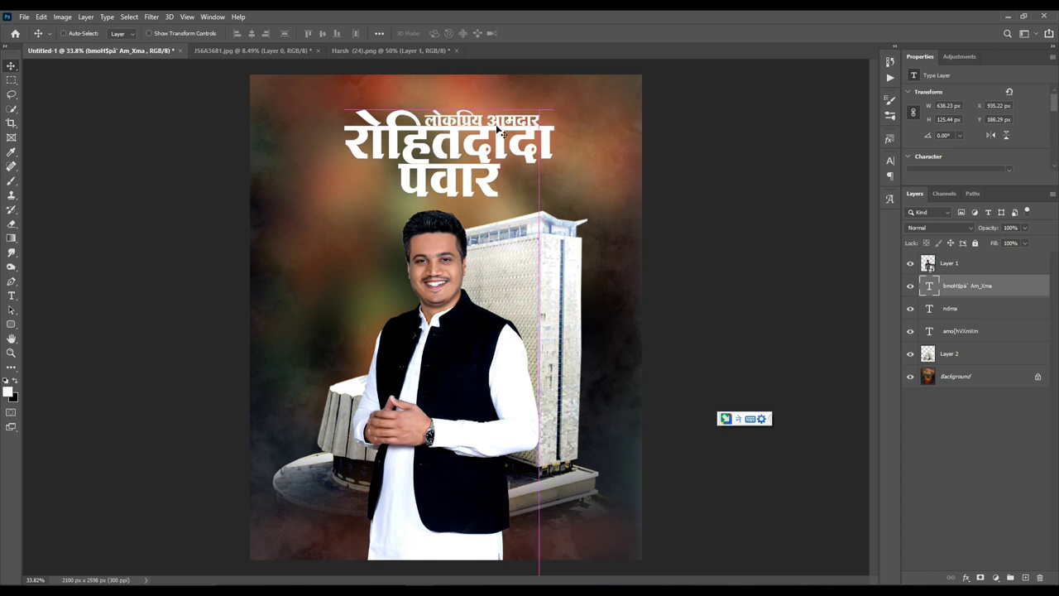
scroll(497, 149, "up", 5)
key("ctrl+t")
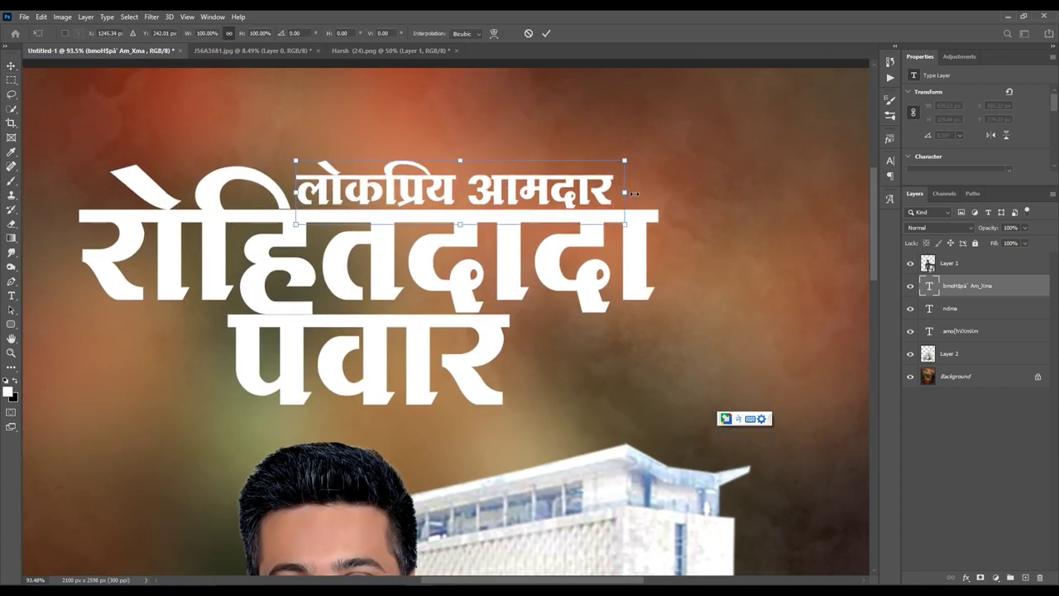
left_click_drag(634, 193, 659, 192)
key("Return")
- Place a duplicate लोकप्रिय आमदार line below पवार, ready for editing
scroll(579, 191, "down", 4)
scroll(579, 219, "down", 3)
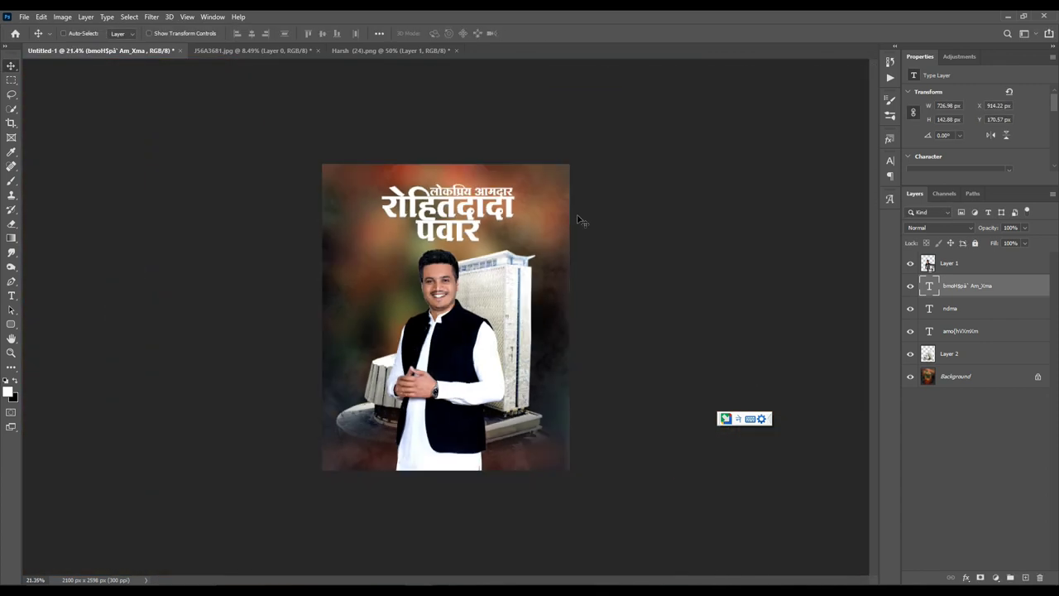
scroll(504, 159, "up", 3)
left_click(960, 331, "ctrl")
scroll(513, 348, "up", 3)
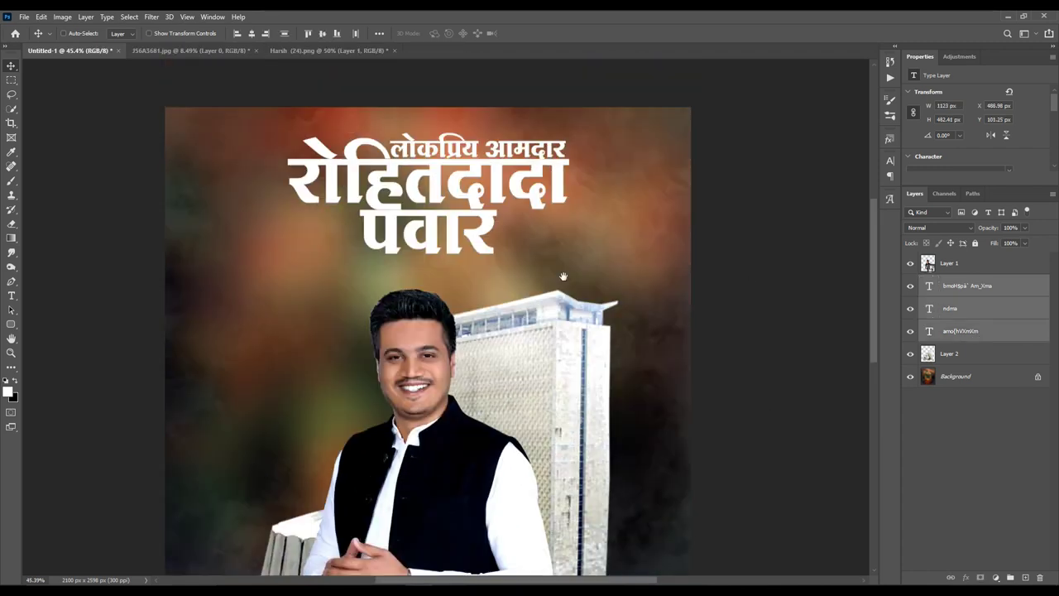
left_click_drag(513, 353, 513, 353)
left_click(967, 286)
left_click_drag(533, 308, 458, 428)
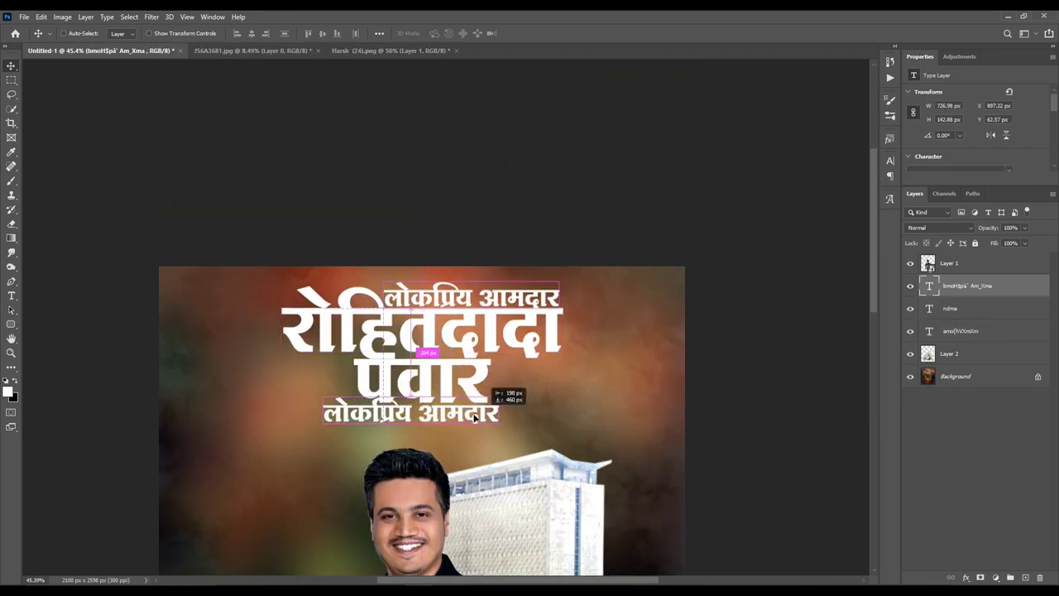
double_click(458, 429)
key("alt+Tab")
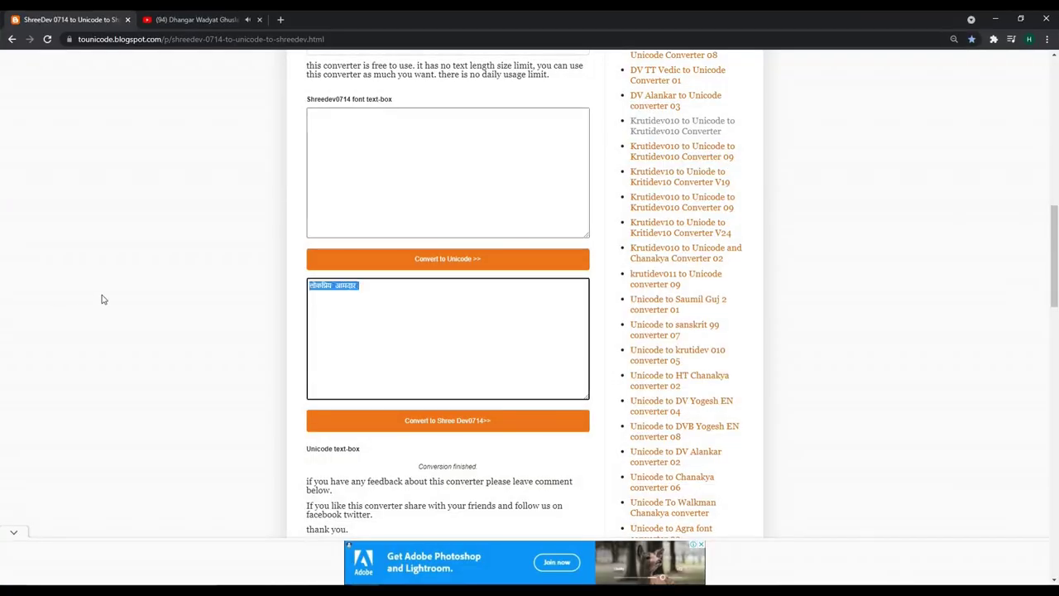
- Type the two-line wish आपणांस या जन्मदिनी / दीर्घायुष्याच्या अनंत शुभेच्छा in the Unicode box
type("आपणांस या j")
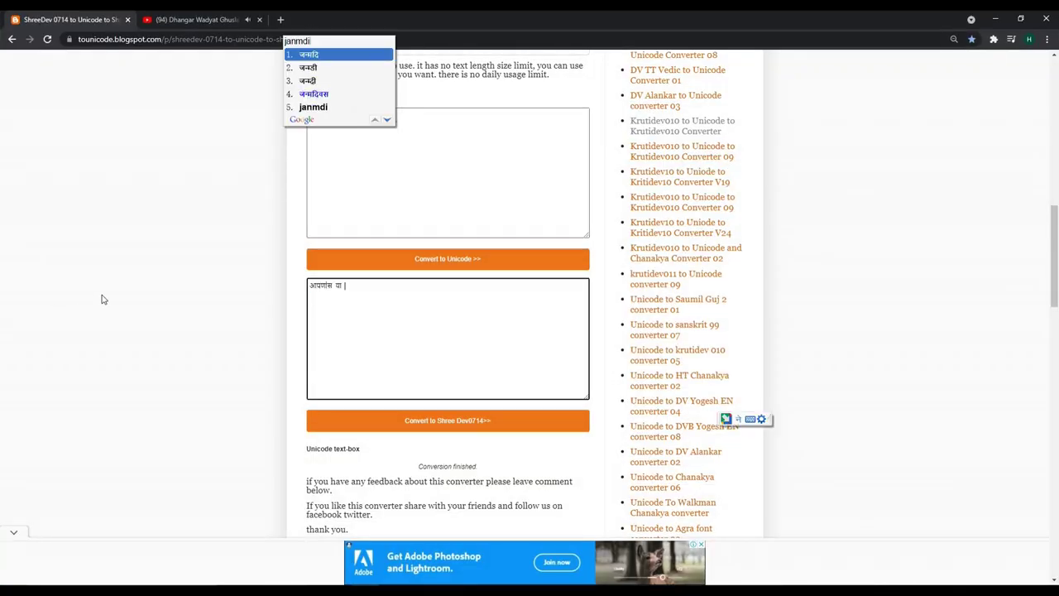
key("Return")
type("dirghaayushyachy")
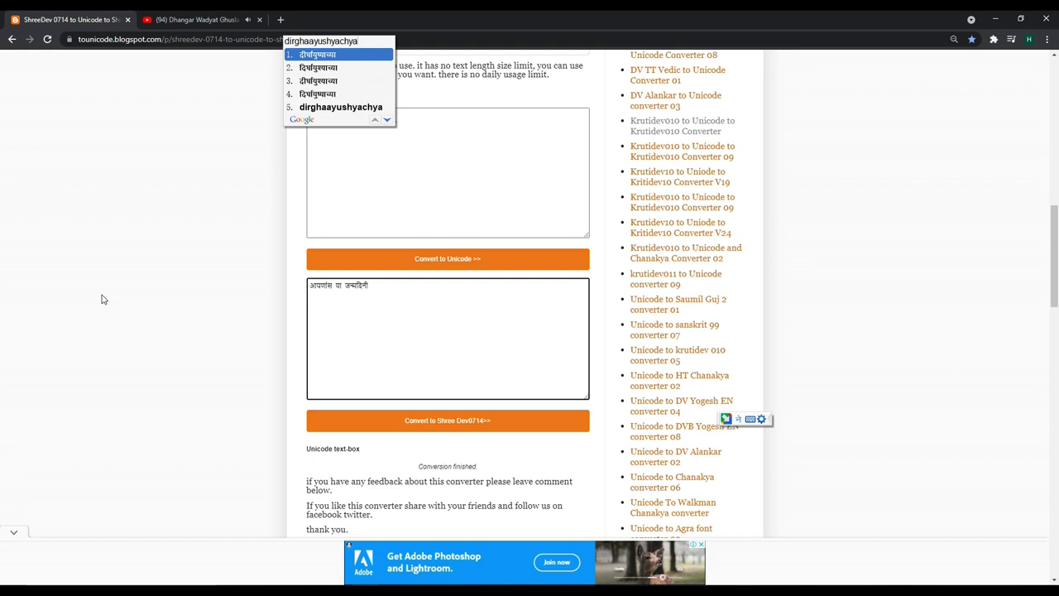
type(" anant shu")
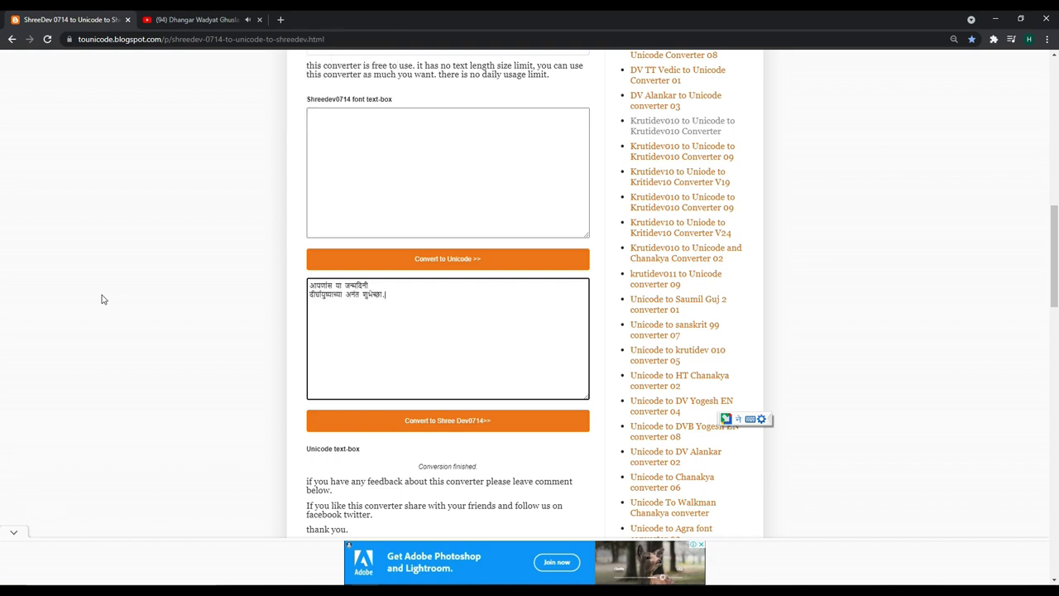
- Convert the wish to ShreeDev0714 and cut the converted text for pasting
left_click(378, 421)
scroll(378, 262, "up", 1)
key("ctrl+a")
key("ctrl+x")
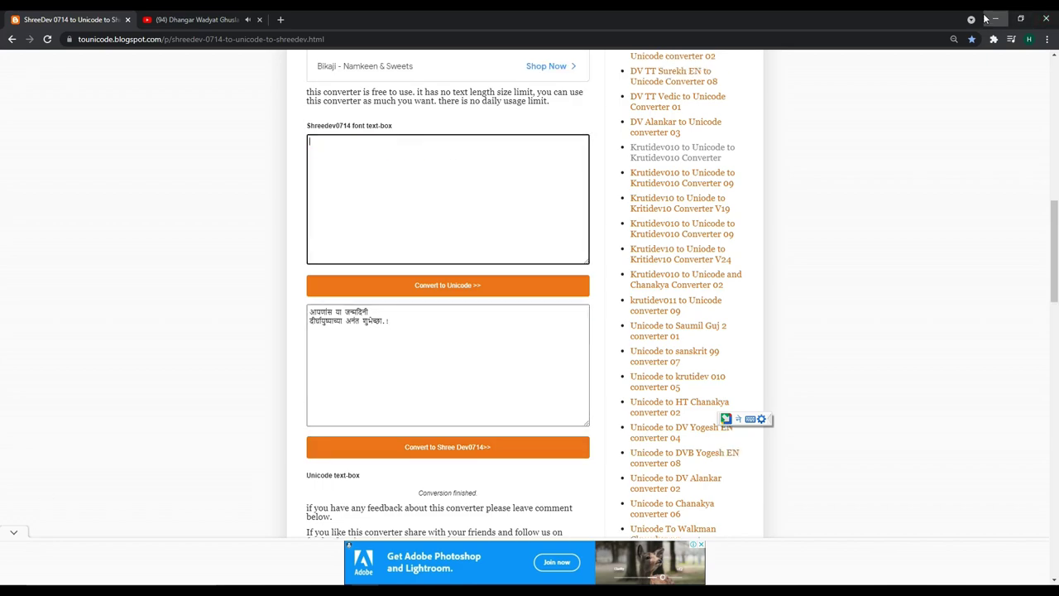
left_click(996, 18)
- Paste the birthday wish over the duplicate line and set its font to SHREE-DEV7-0715
left_click(892, 71)
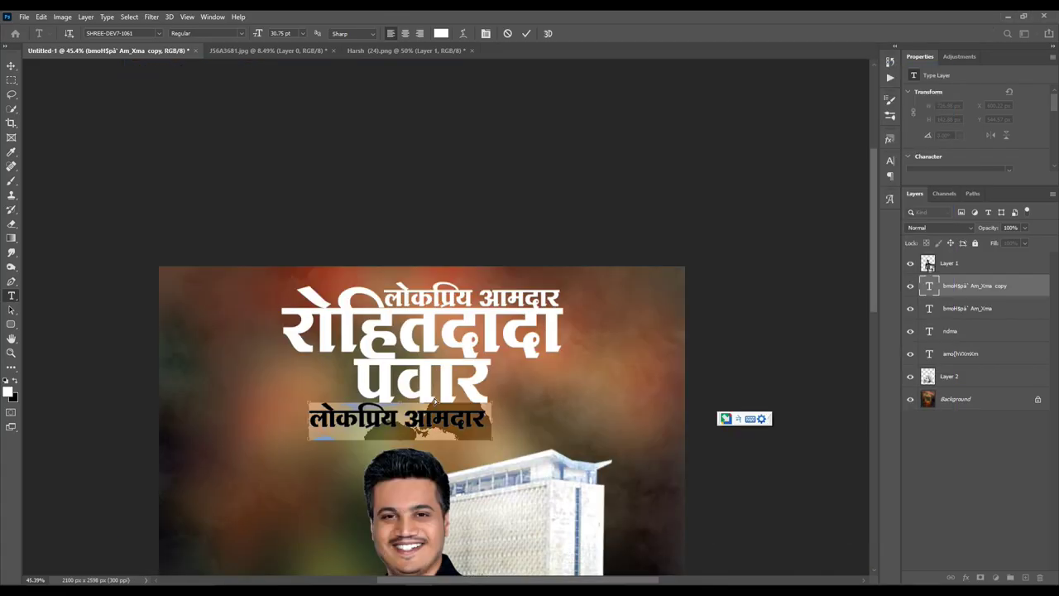
key("ctrl+v")
scroll(952, 124, "down", 1)
left_click(952, 153)
type("715")
key("Return")
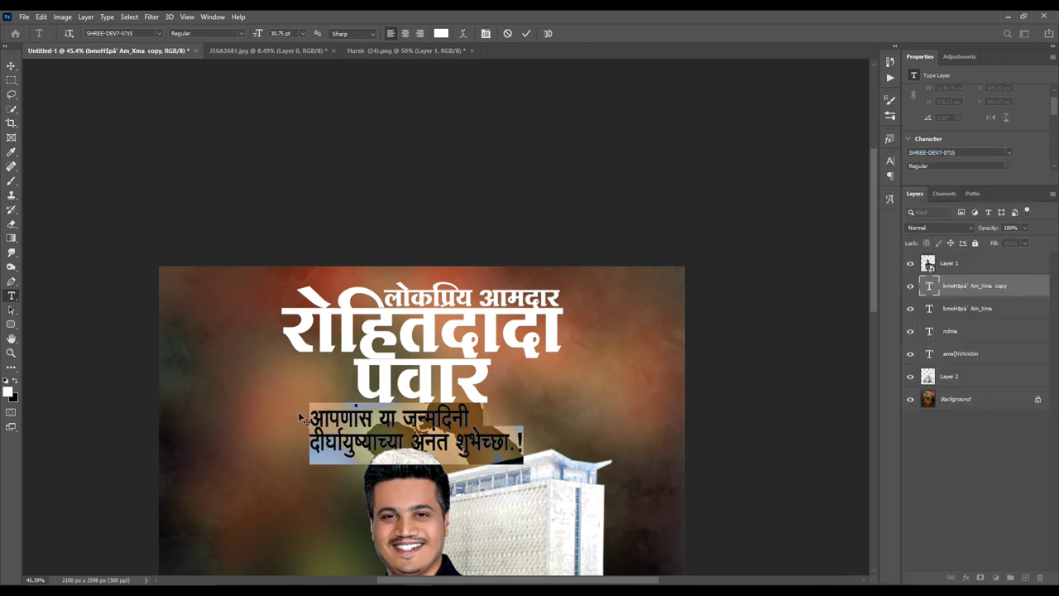
left_click(298, 411)
- Scale the wish down and move it just under the title
key("v")
key("ctrl+t")
left_click_drag(422, 403, 422, 405)
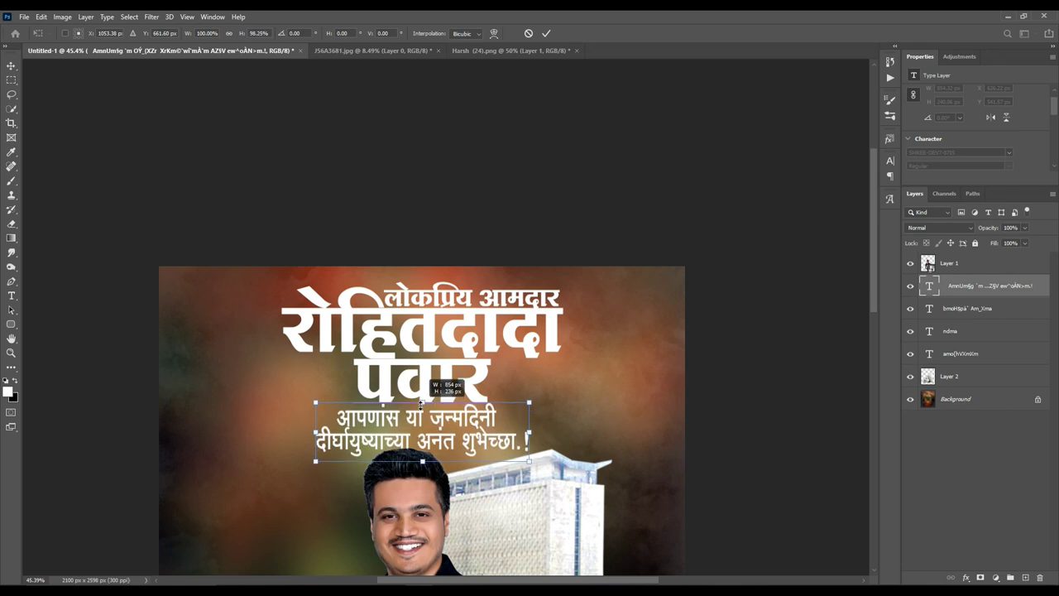
left_click_drag(529, 403, 431, 426)
key("Return")
left_click_drag(368, 455, 431, 425)
scroll(431, 425, "up", 4)
scroll(580, 331, "down", 6)
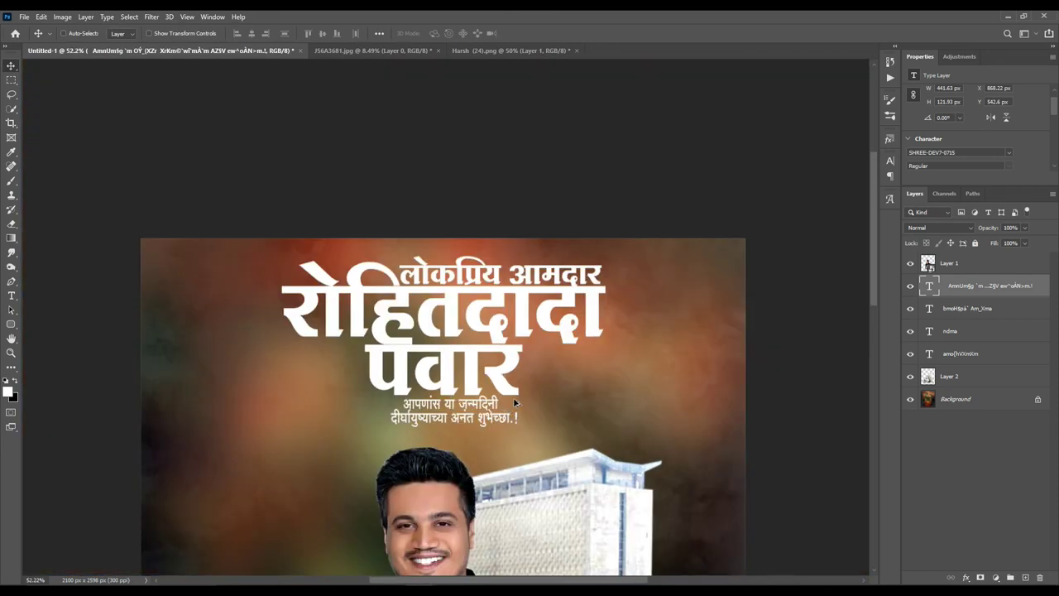
scroll(523, 165, "up", 3)
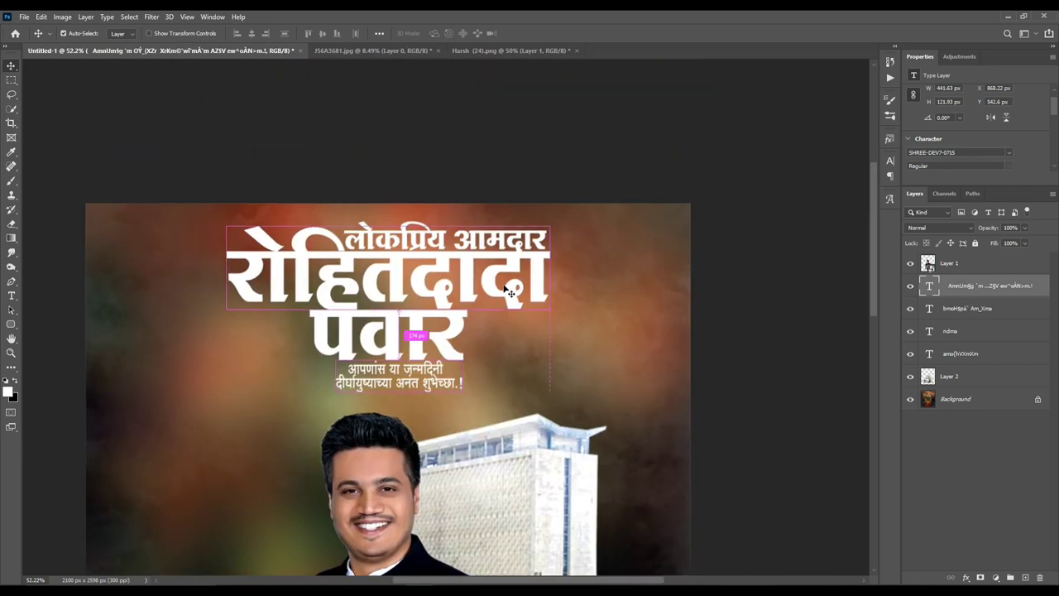
left_click(951, 354)
- Convert the title layers into one smart object and set its blend mode to Overlay
left_click(952, 331, "shift")
right_click(960, 331)
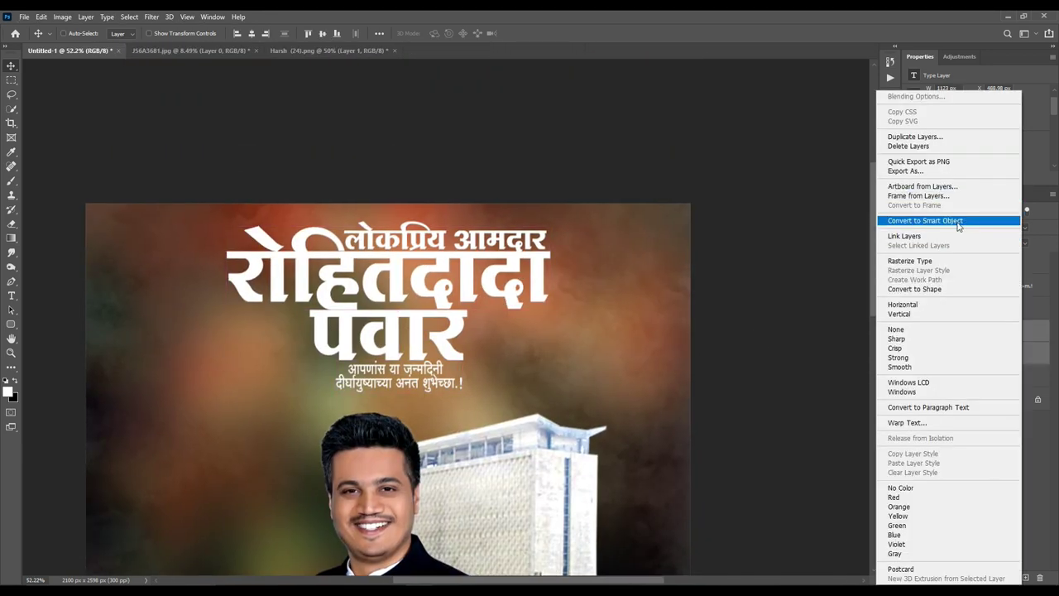
left_click(936, 220)
scroll(414, 273, "down", 3)
scroll(579, 331, "up", 3)
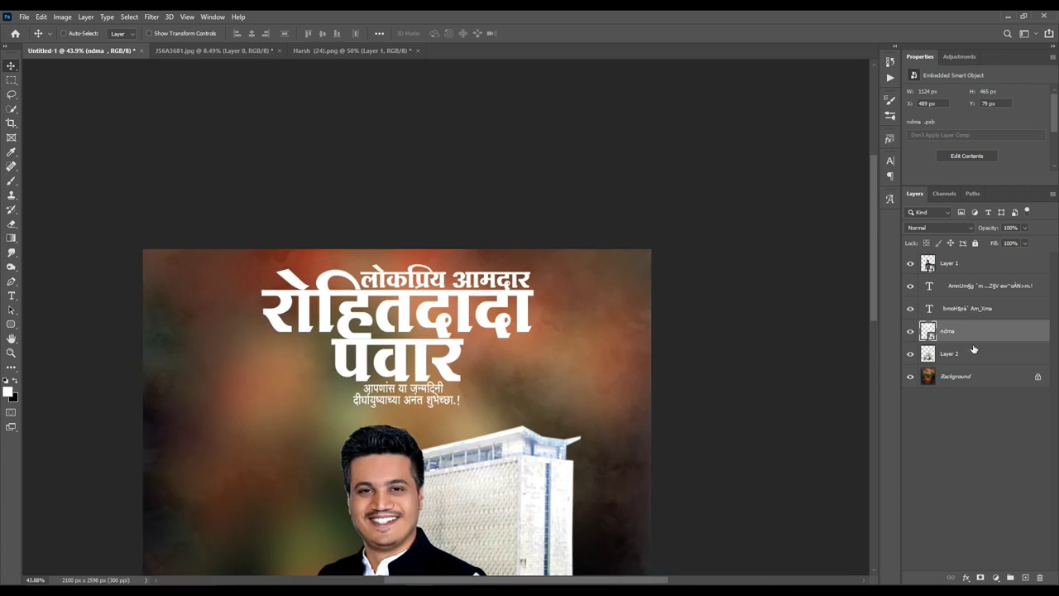
left_click(937, 229)
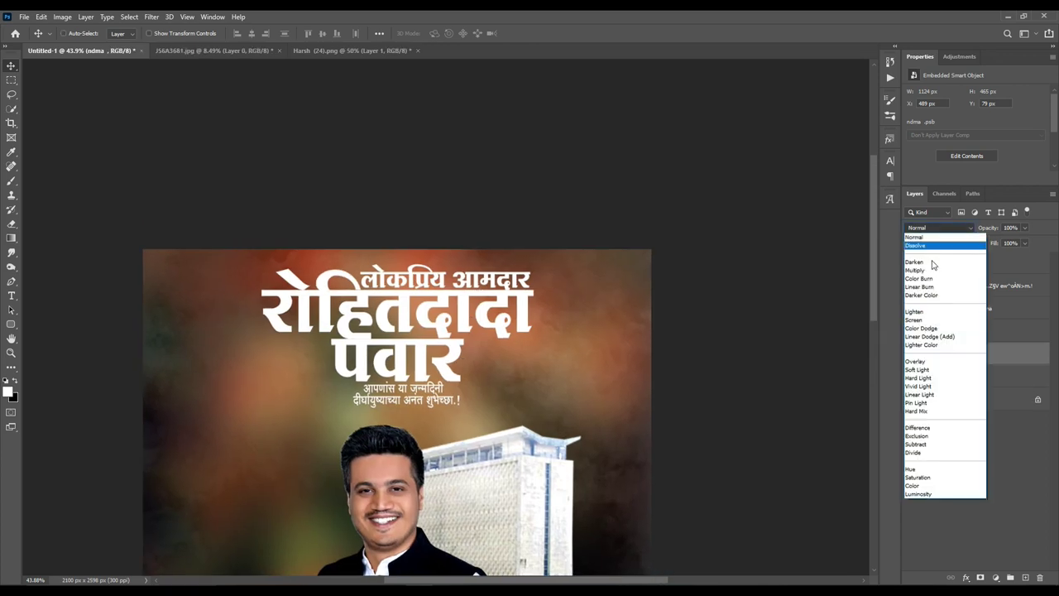
left_click(924, 363)
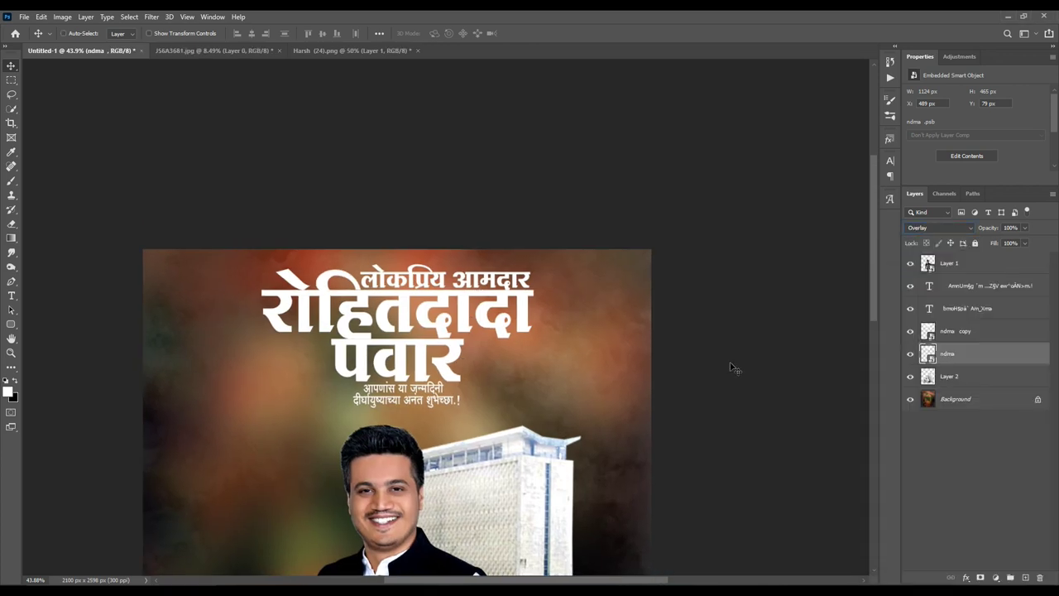
- Nudge the title copy slightly down-right and lower the Overlay title's opacity
left_click(946, 331)
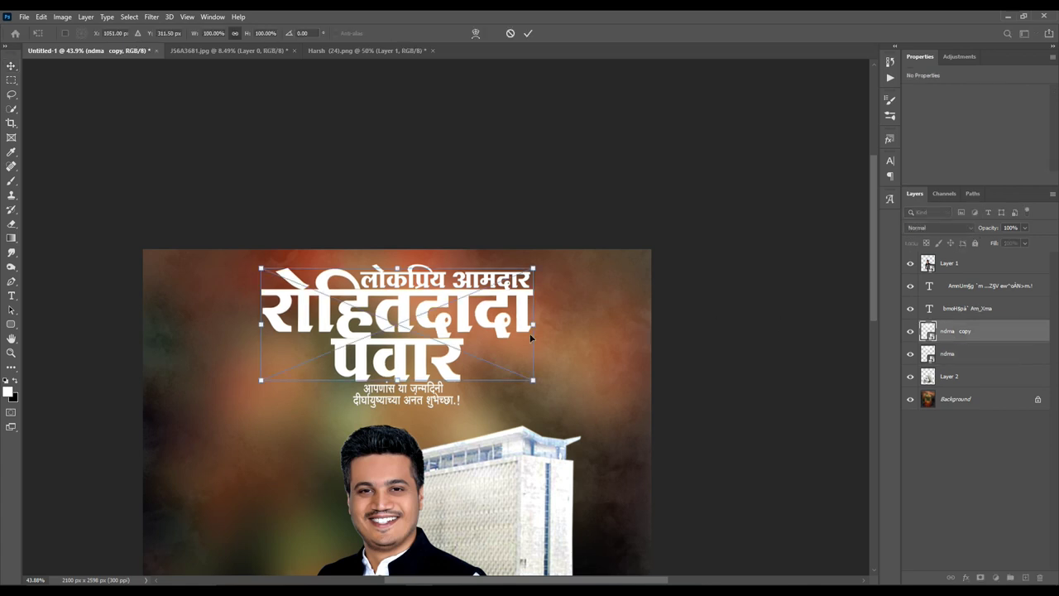
left_click(978, 312, "ctrl")
mouse_move(397, 325)
left_mouse_down()
mouse_move(406, 331)
mouse_move(392, 329)
left_mouse_up()
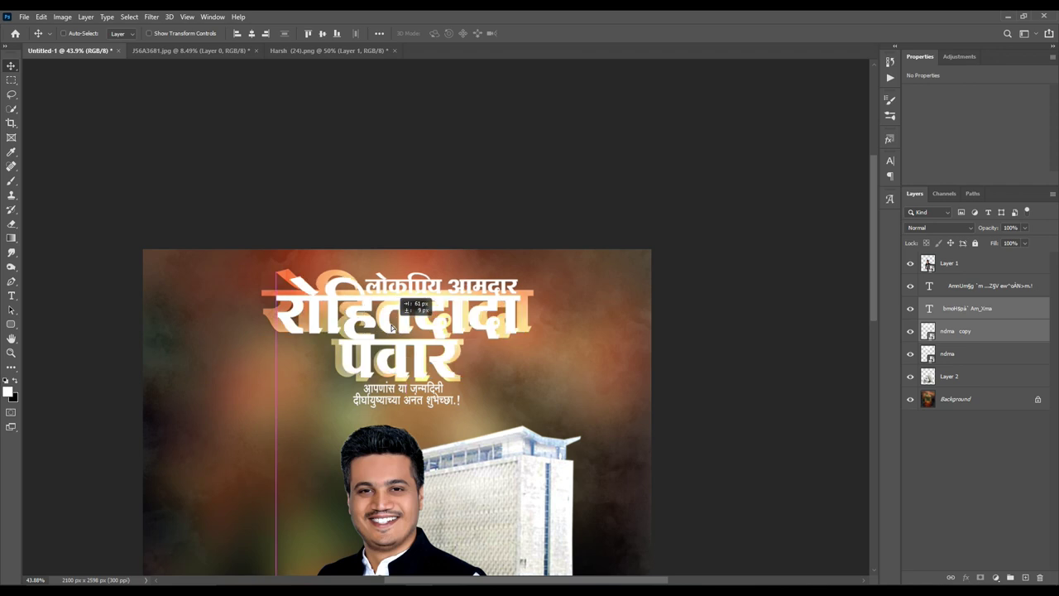
left_click(952, 354)
left_click_drag(988, 228, 940, 245)
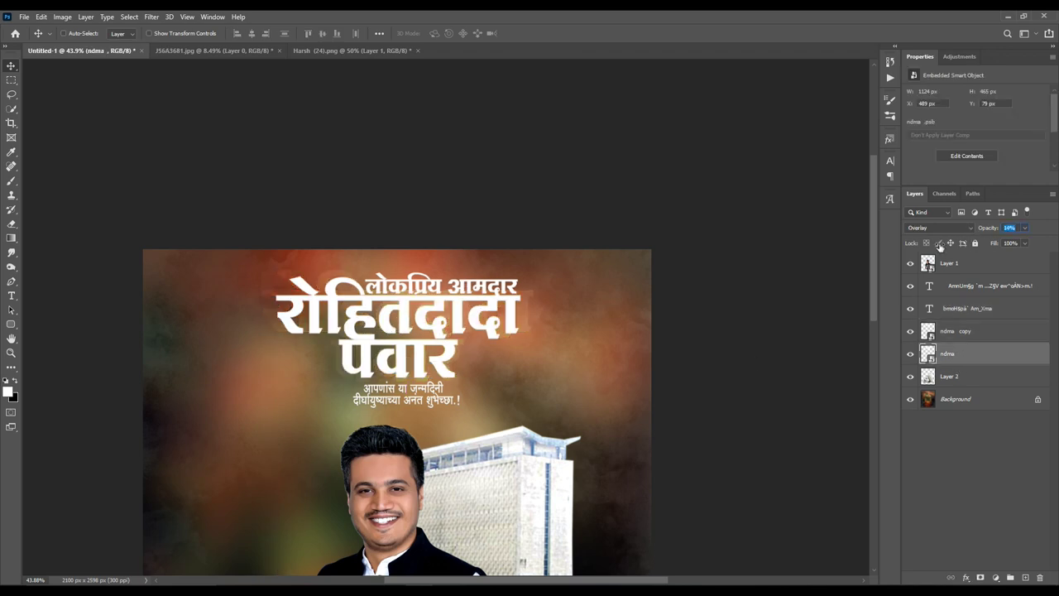
scroll(576, 350, "down", 5)
scroll(576, 351, "up", 5)
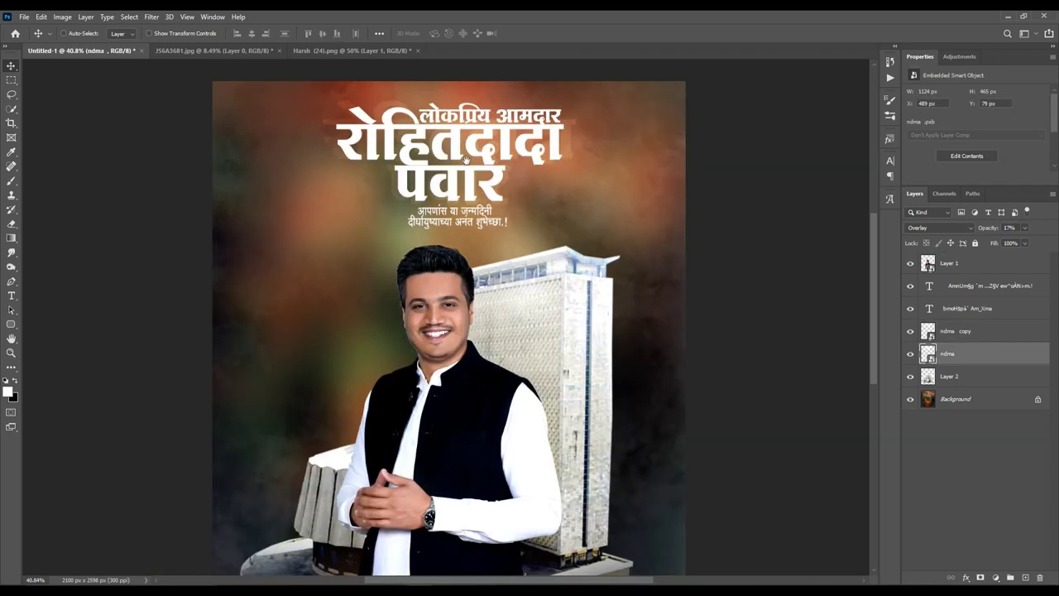
- Create a new layer and set up a soft brush with an orange-red foreground colour
left_click(1026, 577)
scroll(555, 275, "down", 2)
key("b")
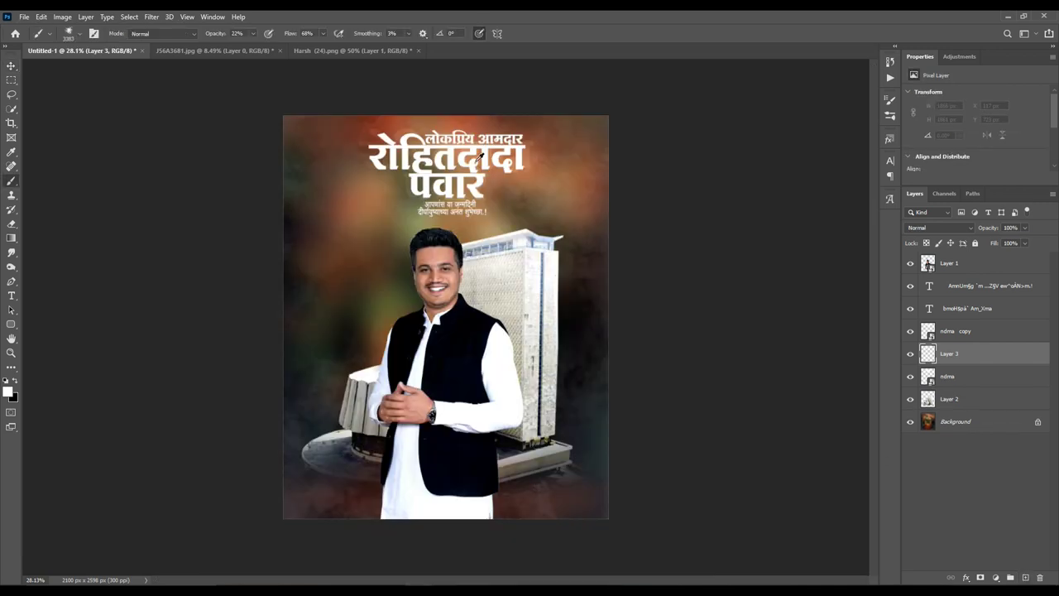
scroll(555, 275, "up", 2)
right_click(554, 275)
key("Escape")
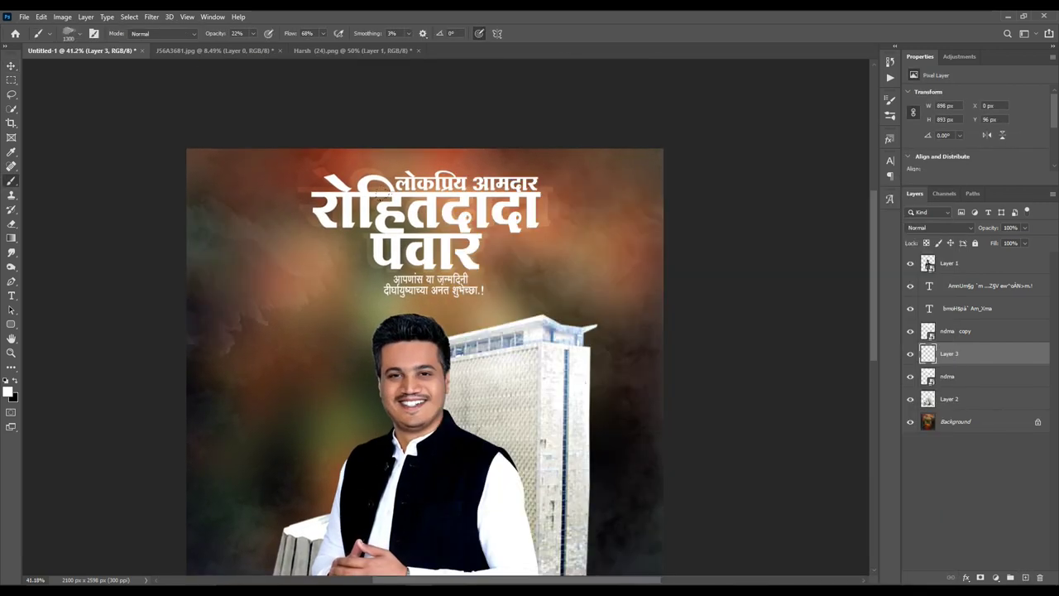
left_click(7, 392)
left_click(896, 166)
left_click(898, 270)
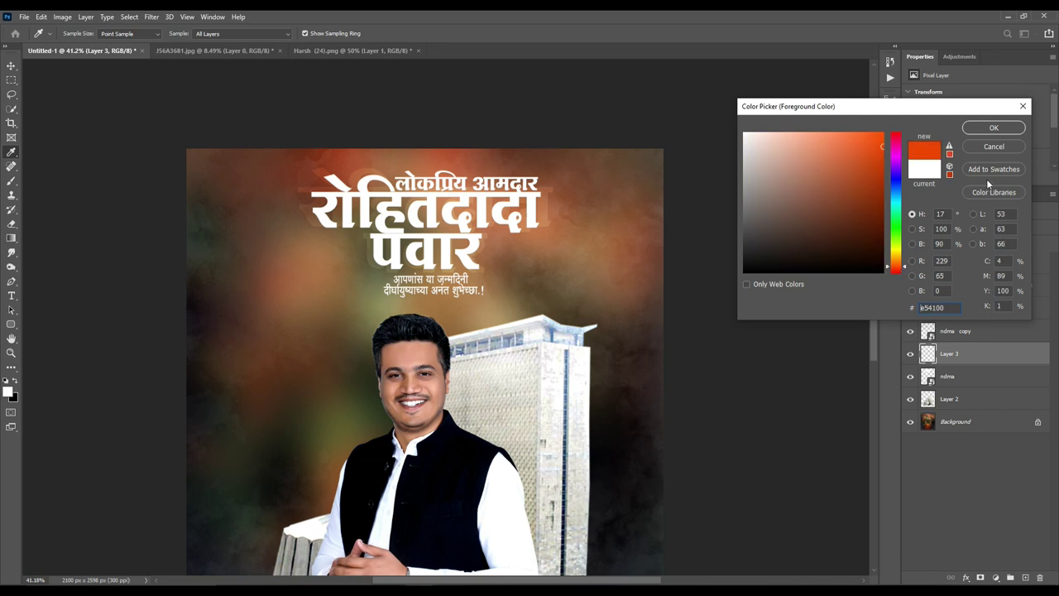
left_click(1021, 128)
- Paint an orange glow behind the title, blend it as Overlay, and move it beneath the title layers
key("ctrl+minus")
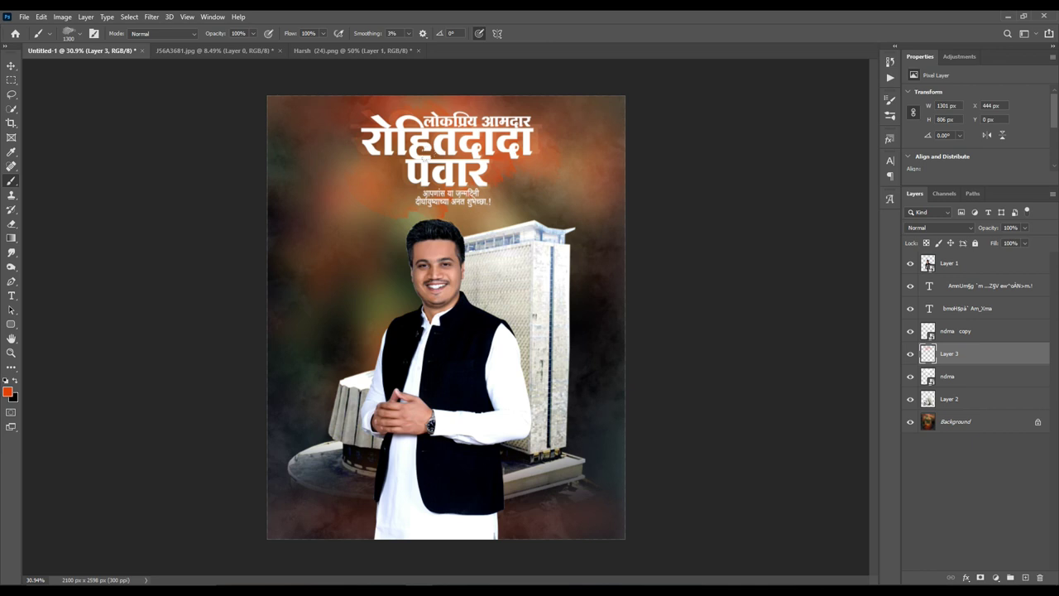
left_click(342, 149)
left_click(930, 233)
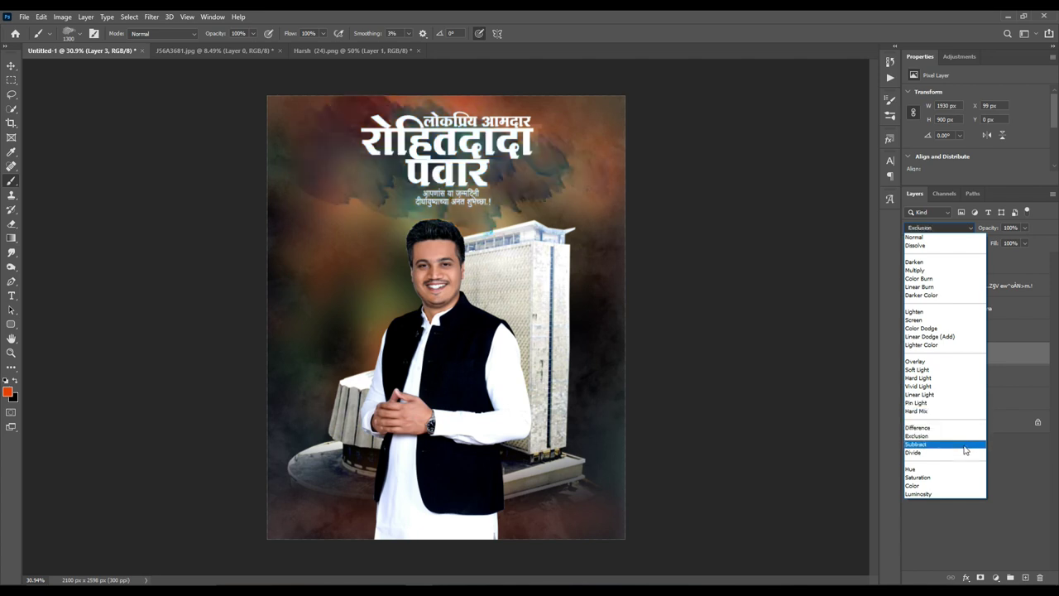
left_click(943, 362)
key("v")
left_click_drag(975, 361, 970, 386)
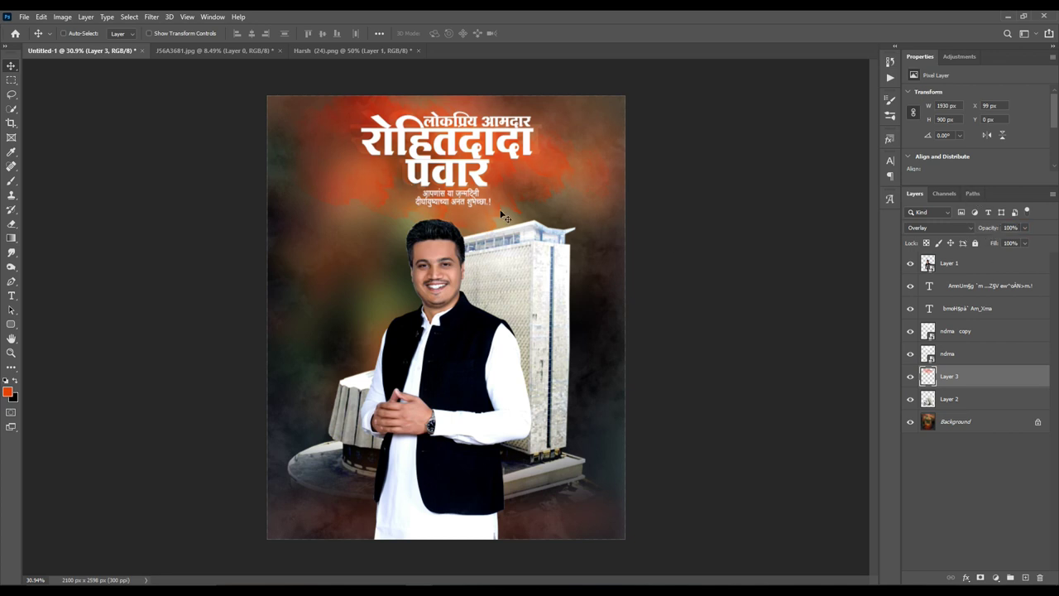
scroll(500, 215, "up", 5)
- Add a Bevel & Emboss effect with 26 px size to the title copy layer
left_click(591, 290, "ctrl")
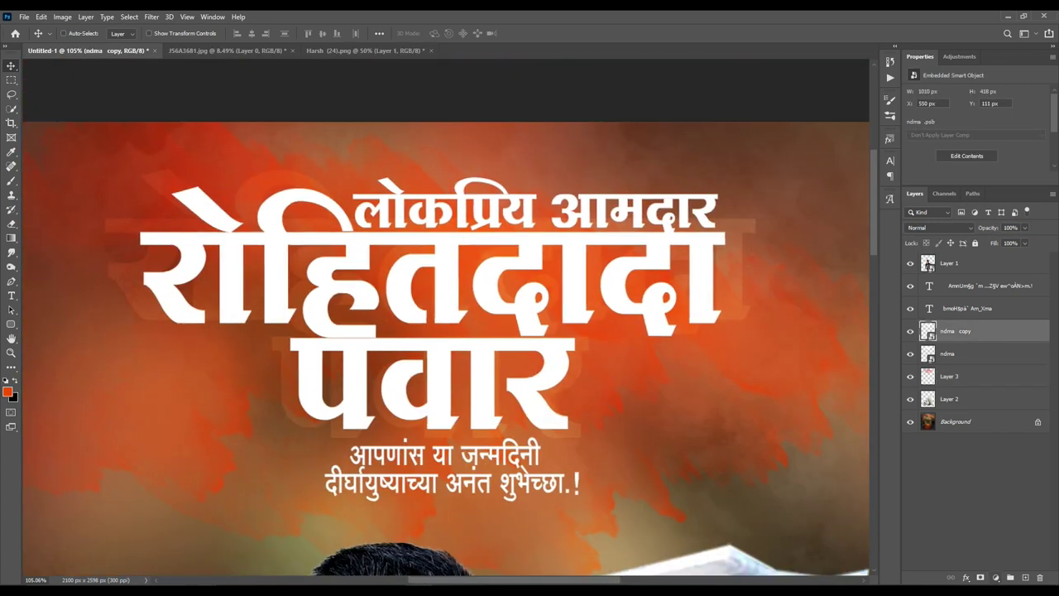
scroll(427, 177, "down", 1)
scroll(427, 177, "down", 2)
scroll(521, 206, "up", 3)
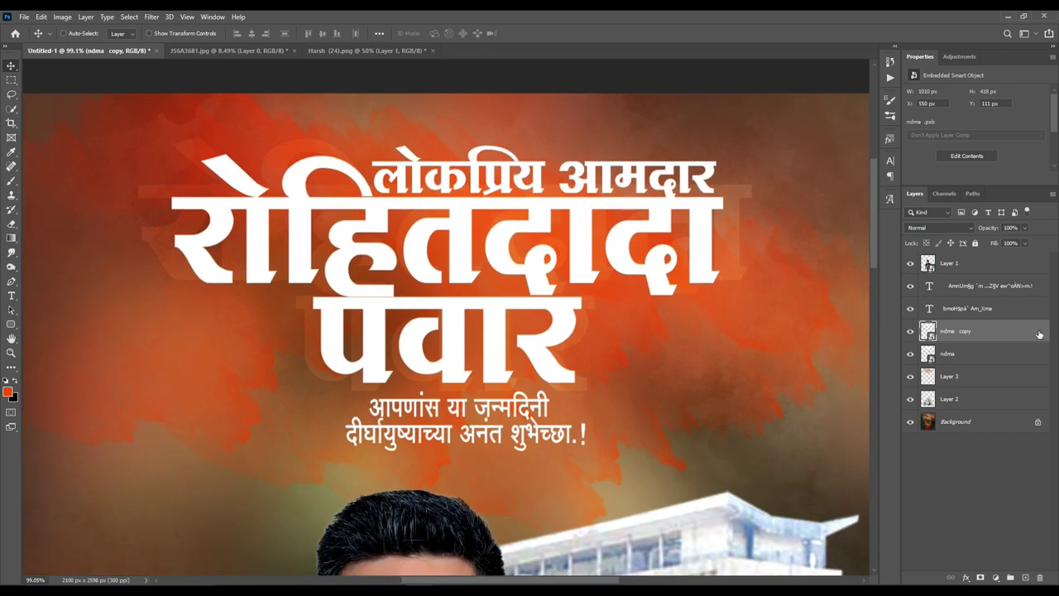
double_click(1010, 329)
left_click(677, 183)
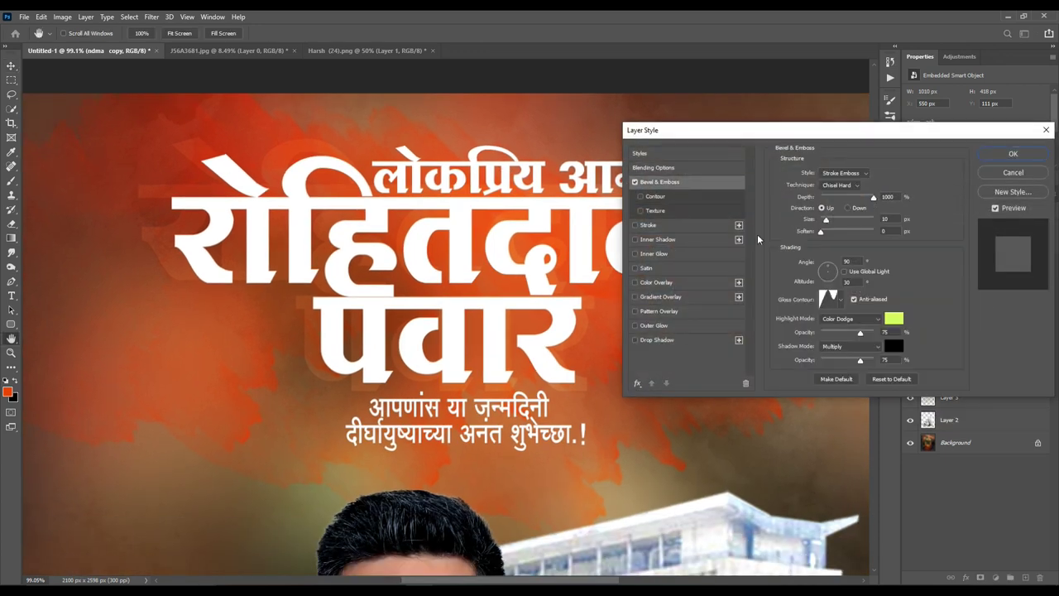
left_click(885, 380)
left_click_drag(825, 220, 840, 220)
- Add a title Drop Shadow at 64% opacity, 162° angle and 13 px distance
left_click(657, 339)
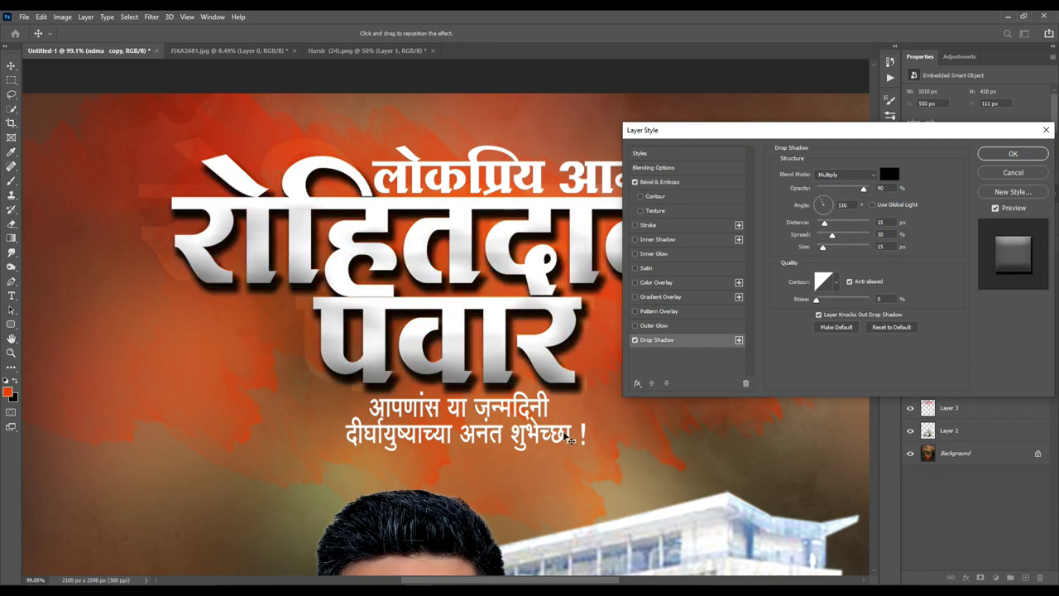
left_click(891, 327)
left_click_drag(581, 414, 594, 411)
left_click_drag(820, 246, 817, 247)
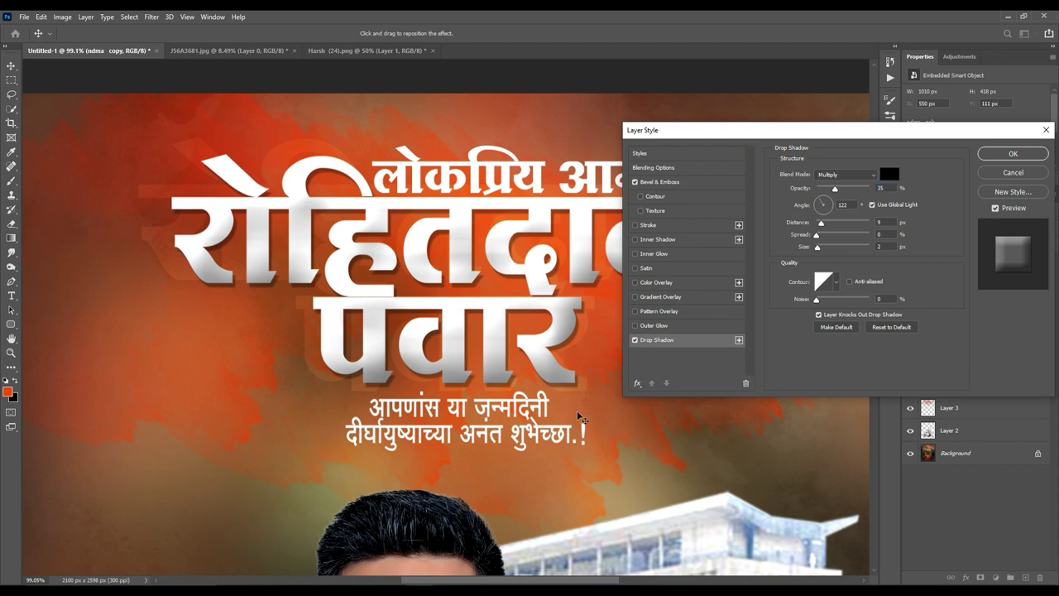
left_click_drag(580, 418, 592, 392)
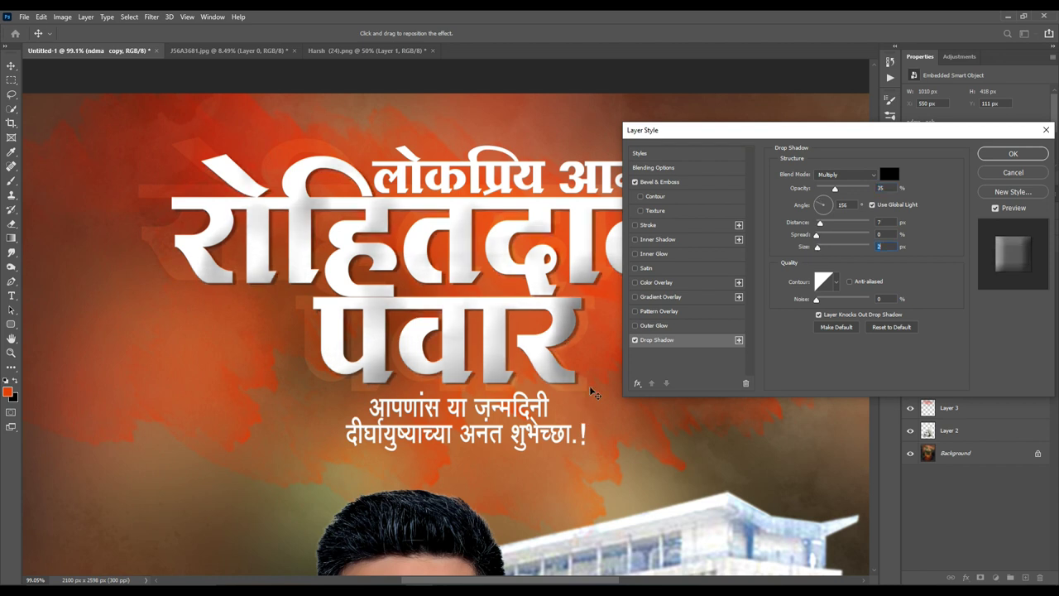
left_click_drag(817, 247, 821, 247)
left_click_drag(830, 191, 849, 190)
left_click_drag(555, 458, 560, 460)
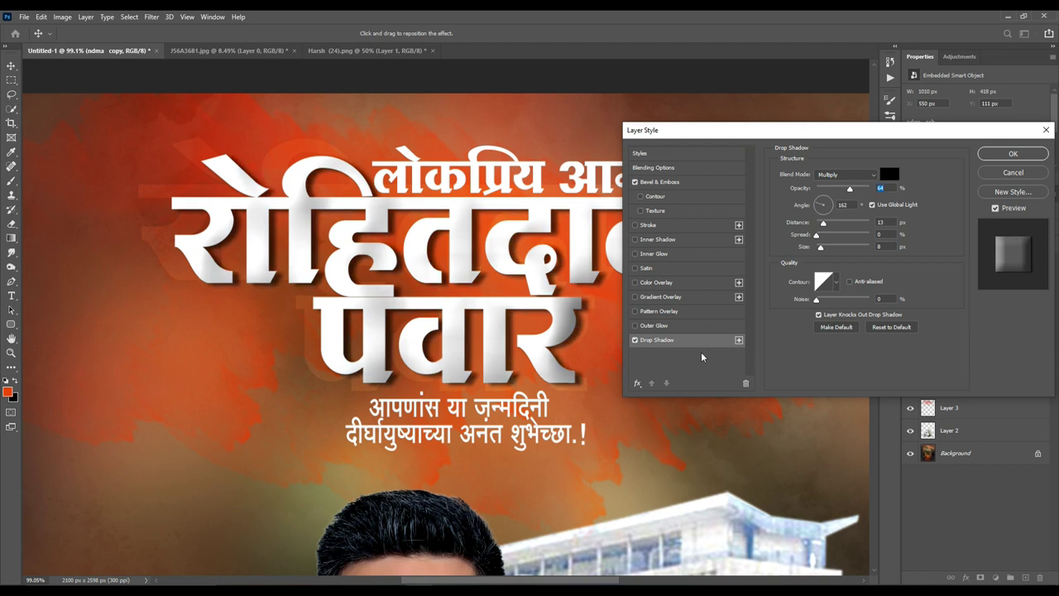
left_click(1013, 154)
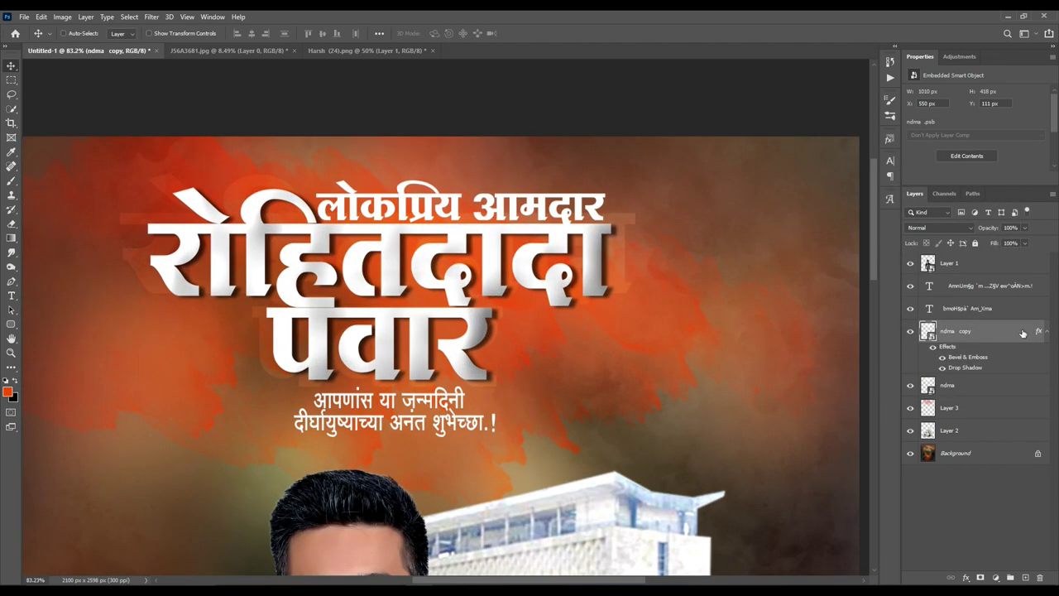
- Lower the title's drop shadow opacity to 33%
double_click(1023, 333)
left_click(656, 340)
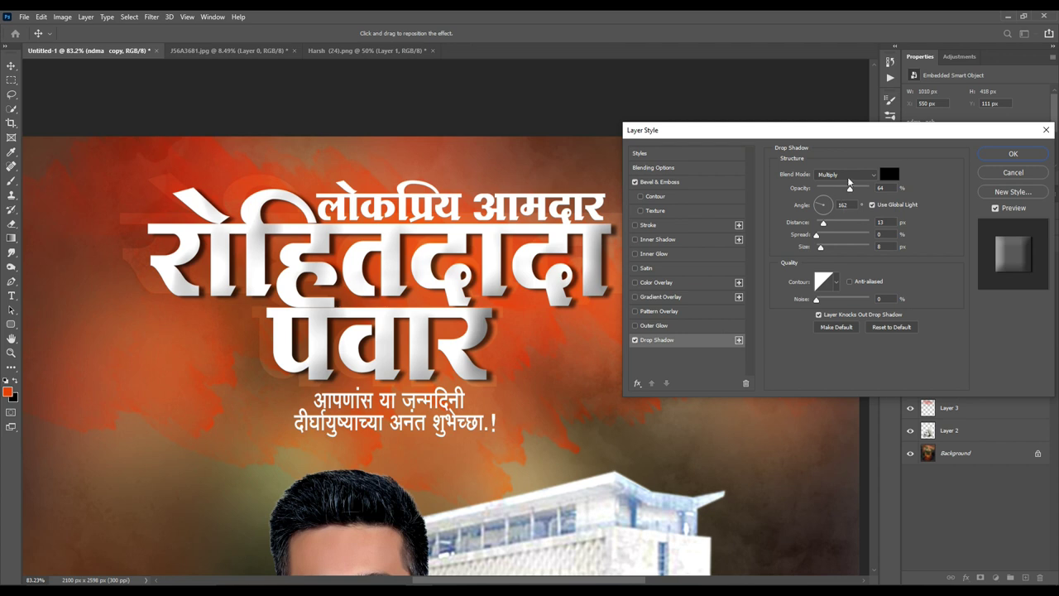
left_click_drag(849, 189, 834, 188)
type("0")
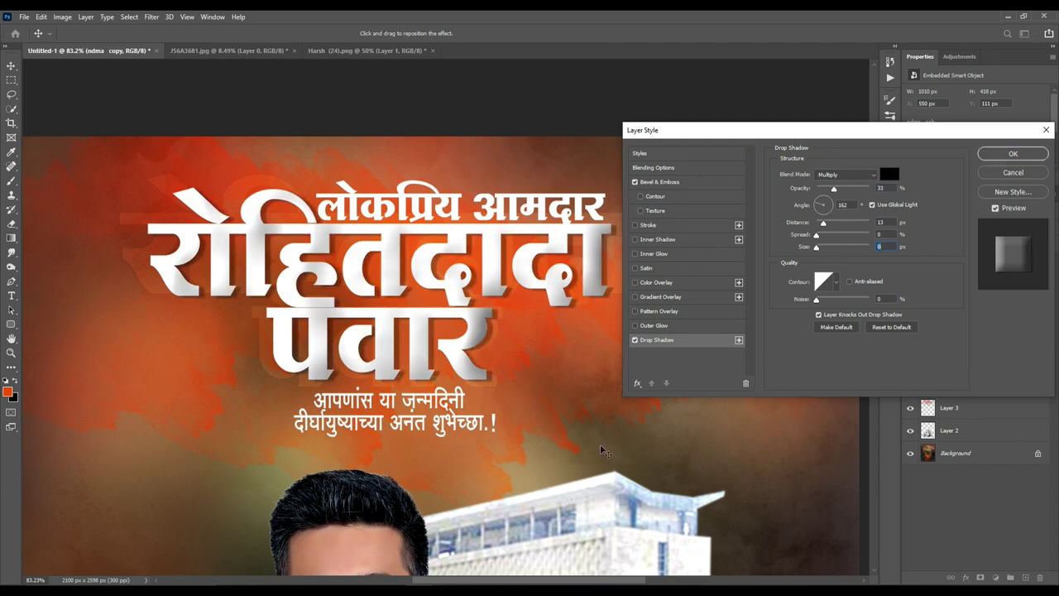
key("Return")
- Scale up the greeting text layer with Free Transform
scroll(471, 327, "down", 3)
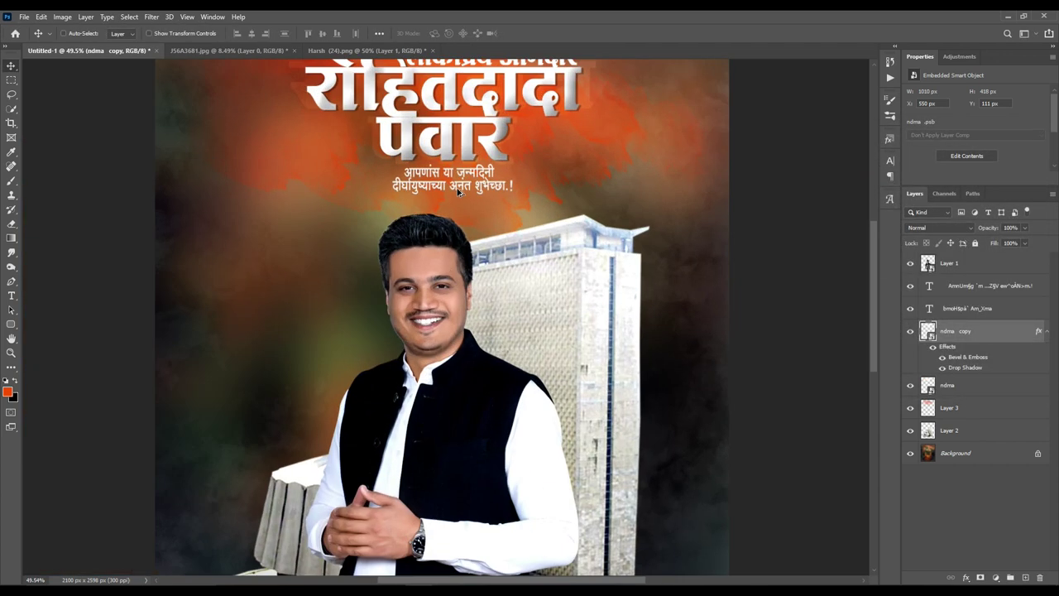
scroll(472, 327, "up", 2)
left_click(536, 234, "ctrl")
key("ctrl+t")
left_click_drag(542, 232, 540, 221)
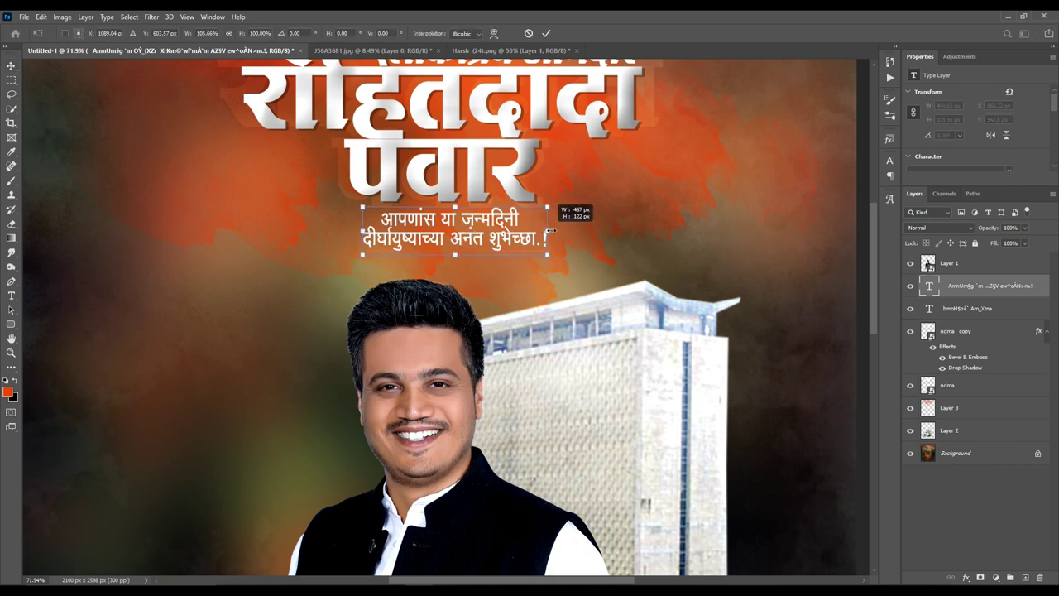
key("Return")
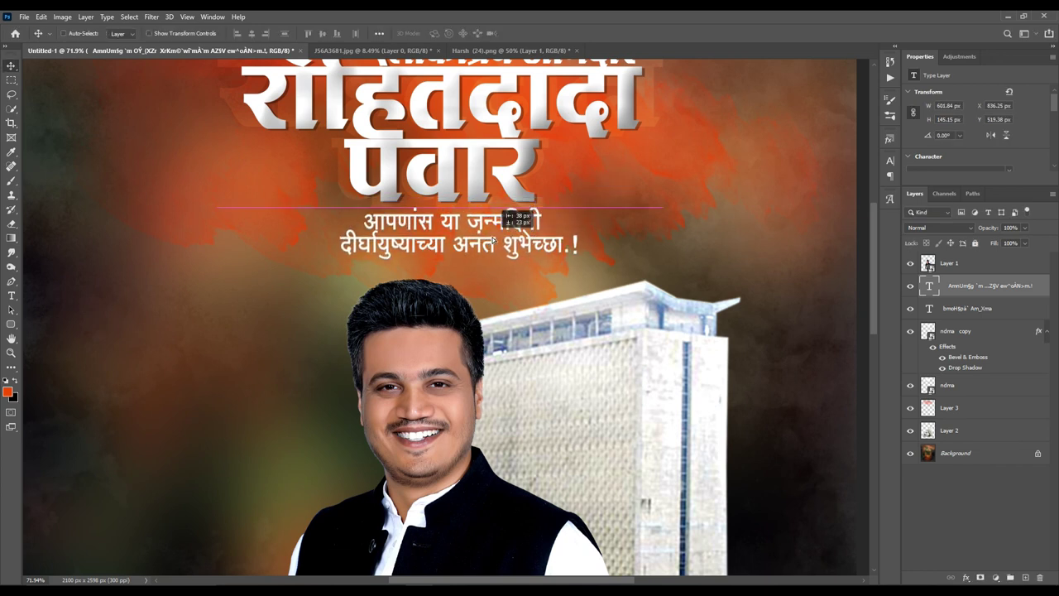
- Delete Layer 3 and add a new empty layer above Layer 2
scroll(514, 217, "up", 5)
scroll(514, 218, "down", 1)
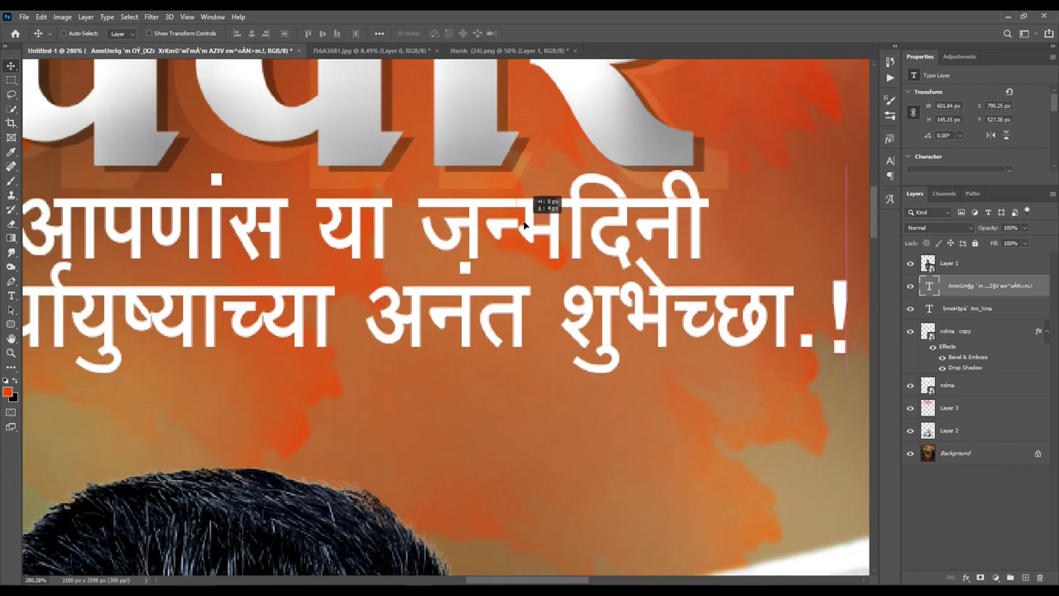
scroll(514, 218, "down", 3)
scroll(513, 207, "down", 2)
scroll(510, 193, "up", 1)
scroll(511, 193, "down", 3)
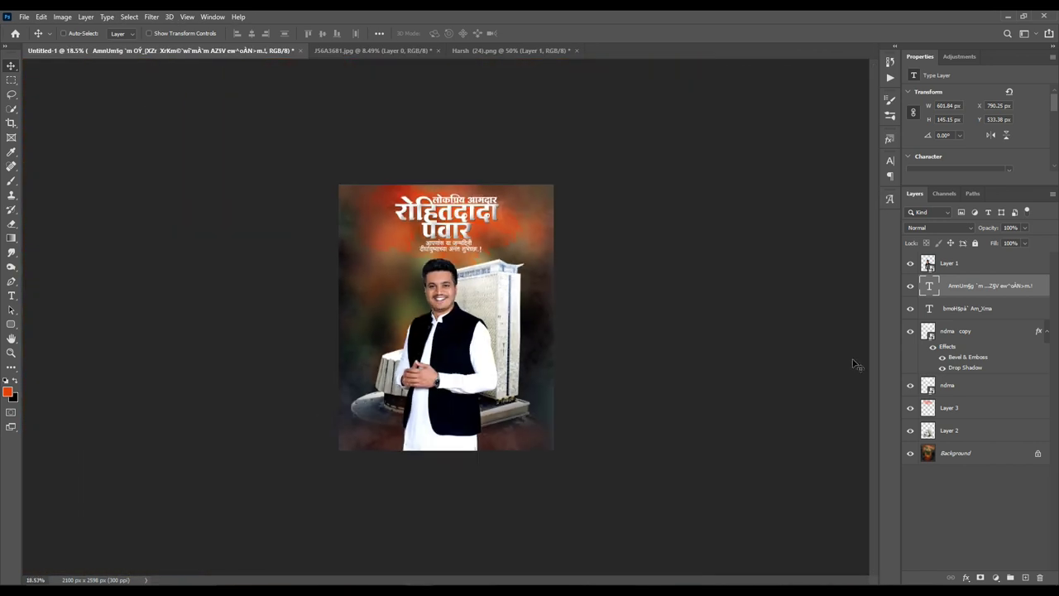
left_click(983, 417)
key("Delete")
key("ctrl+plus")
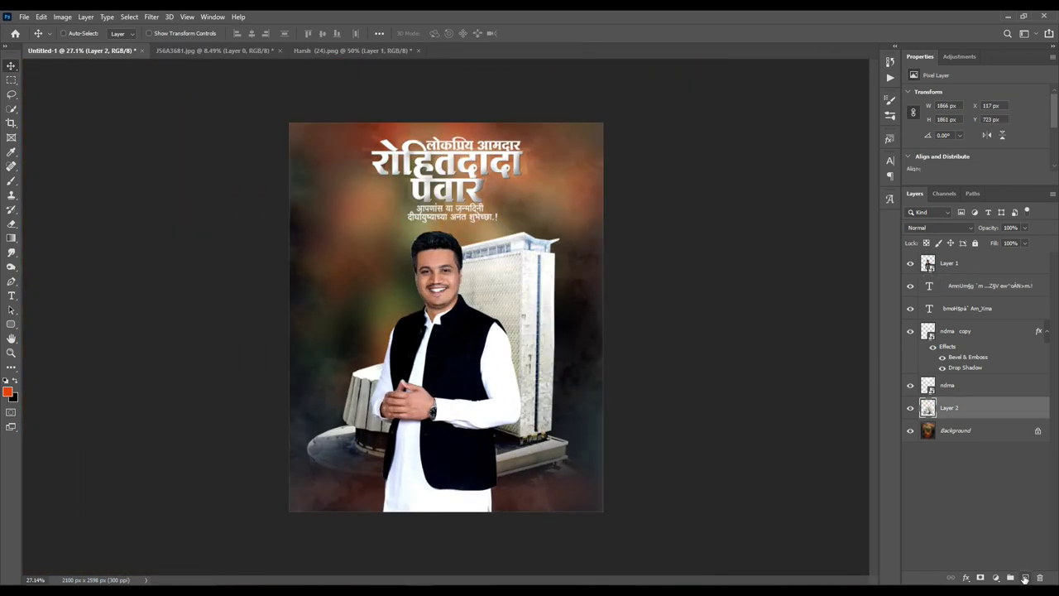
left_click(1025, 579)
key("b")
key("ctrl+plus")
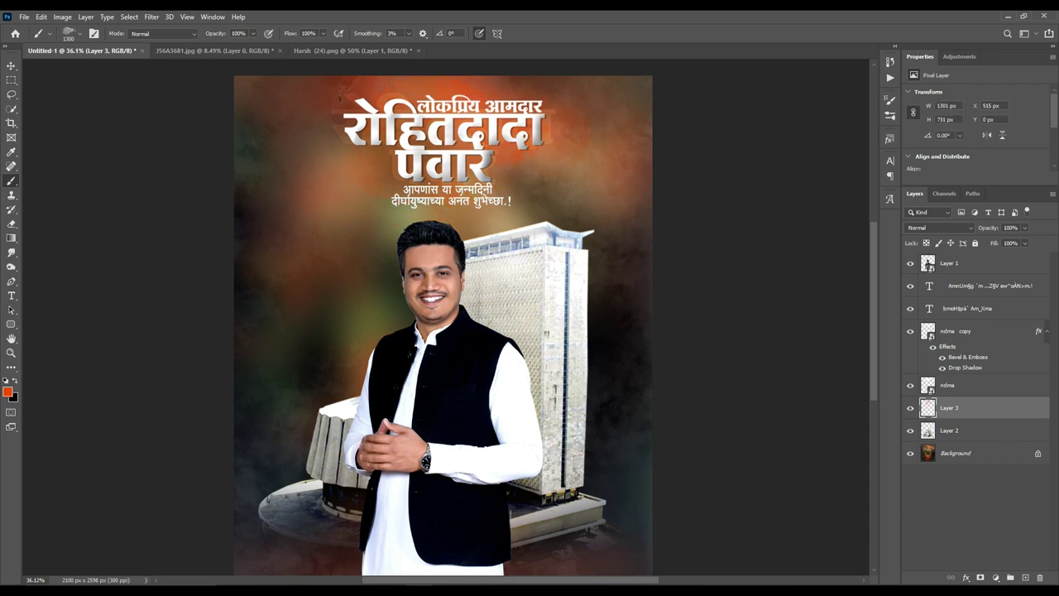
- Set the new Layer 3 to Subtract blend mode at 44% opacity
left_click(936, 227)
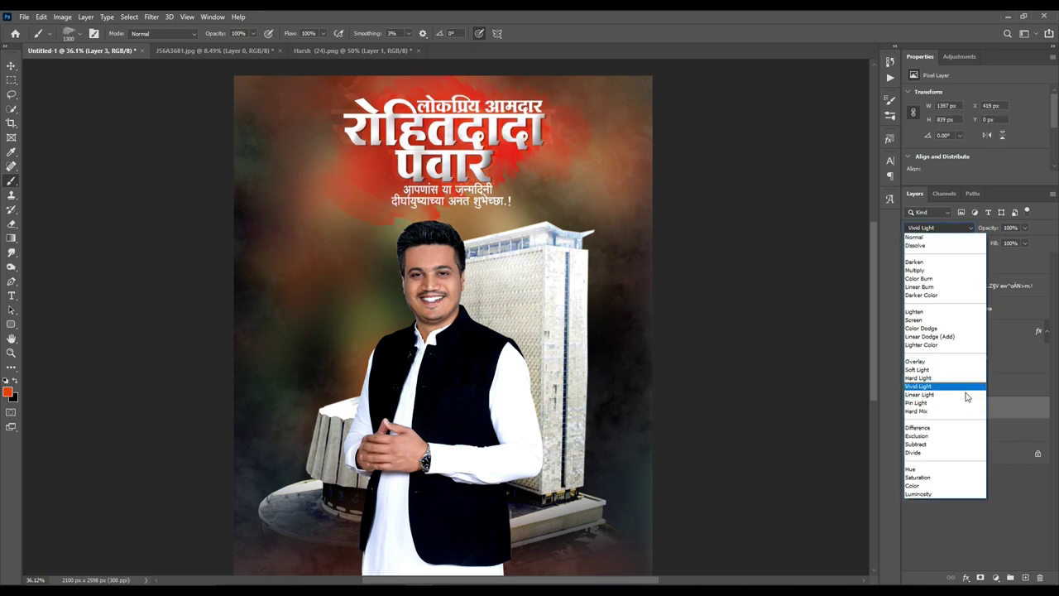
left_click(976, 448)
left_click_drag(990, 230, 958, 232)
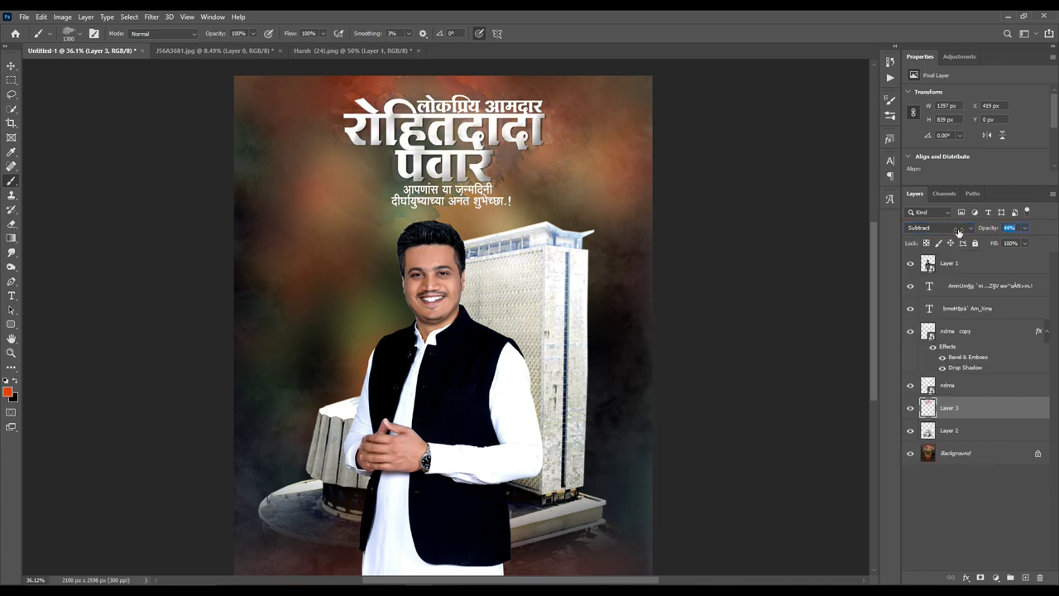
left_click(10, 66)
scroll(470, 249, "up", 3)
scroll(471, 248, "up", 3)
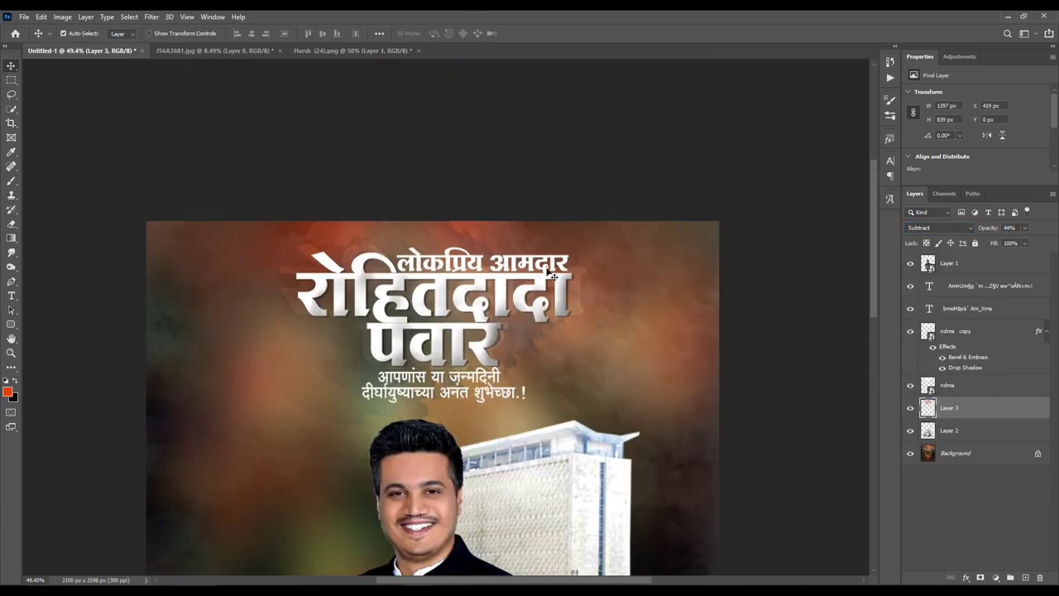
- Colour the top line लोकप्रिय आमदार pale peach #ffe1ba
left_click(953, 147)
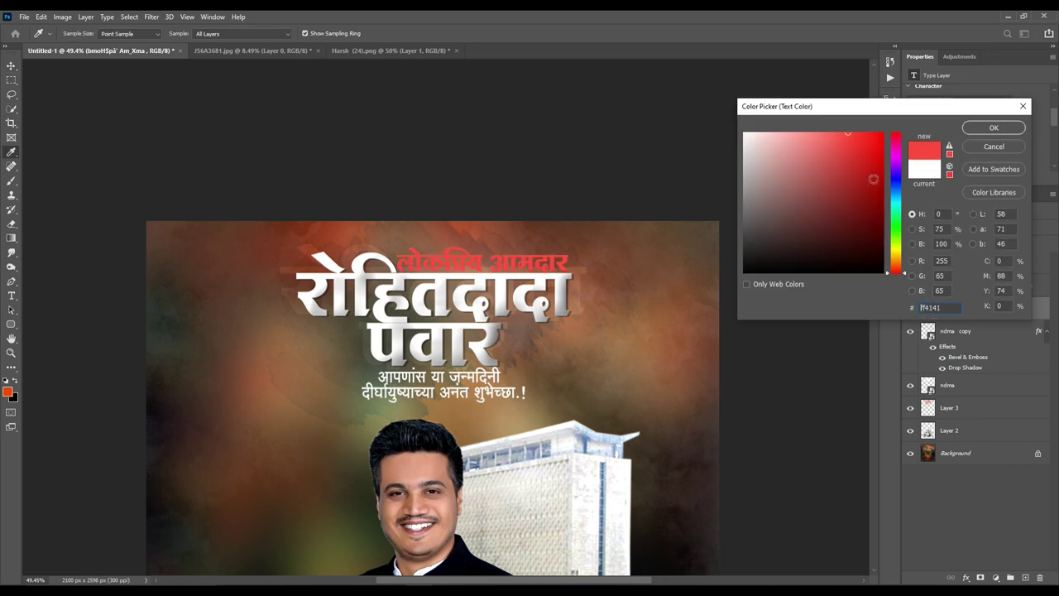
left_click(897, 264)
type("ffe1ba")
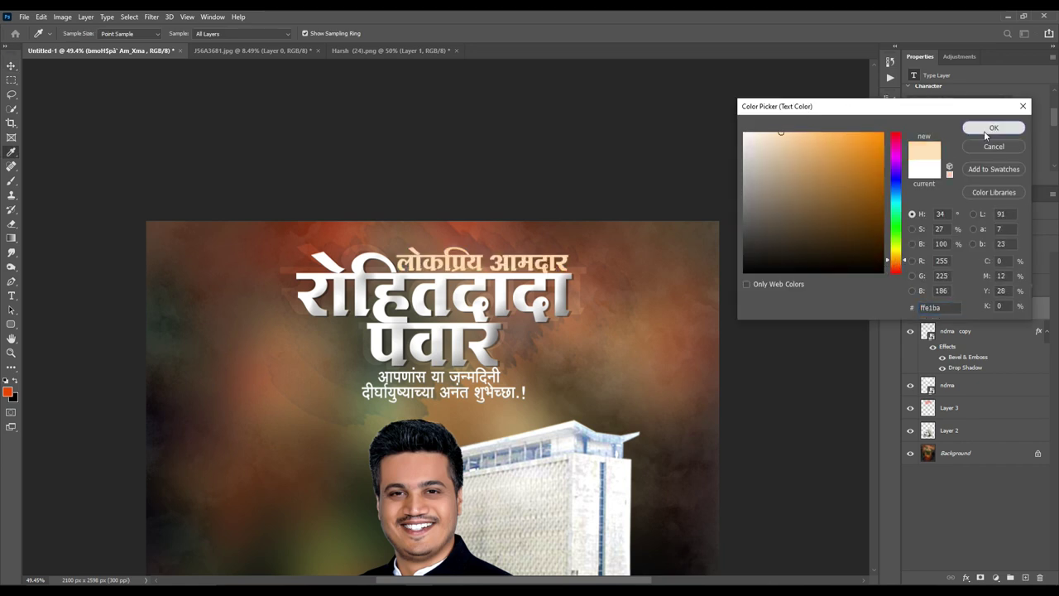
left_click(994, 127)
- Alt-drag a copy of the greeting to the lower left of the poster
scroll(464, 331, "down", 3)
scroll(464, 331, "up", 3)
left_click_drag(522, 181, 394, 253, "alt")
scroll(447, 322, "down", 3)
scroll(447, 322, "up", 2)
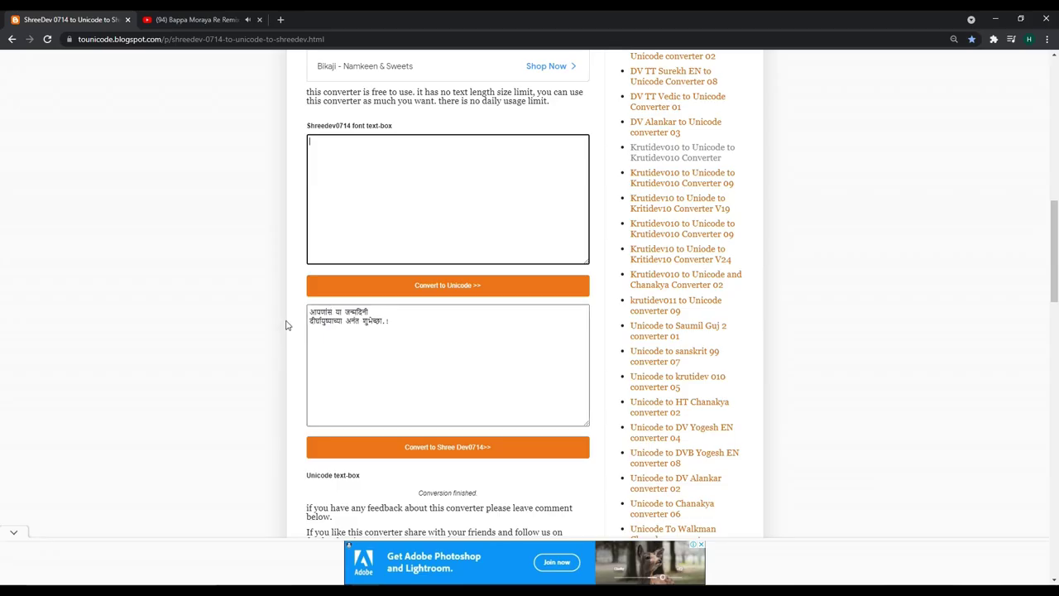
- Replace the Unicode text with नव्या पर्वाचे कणखर नेतृत्व and convert it to Shree Dev0714
key("Tab")
key("Tab")
key("ctrl+a")
type("nay")
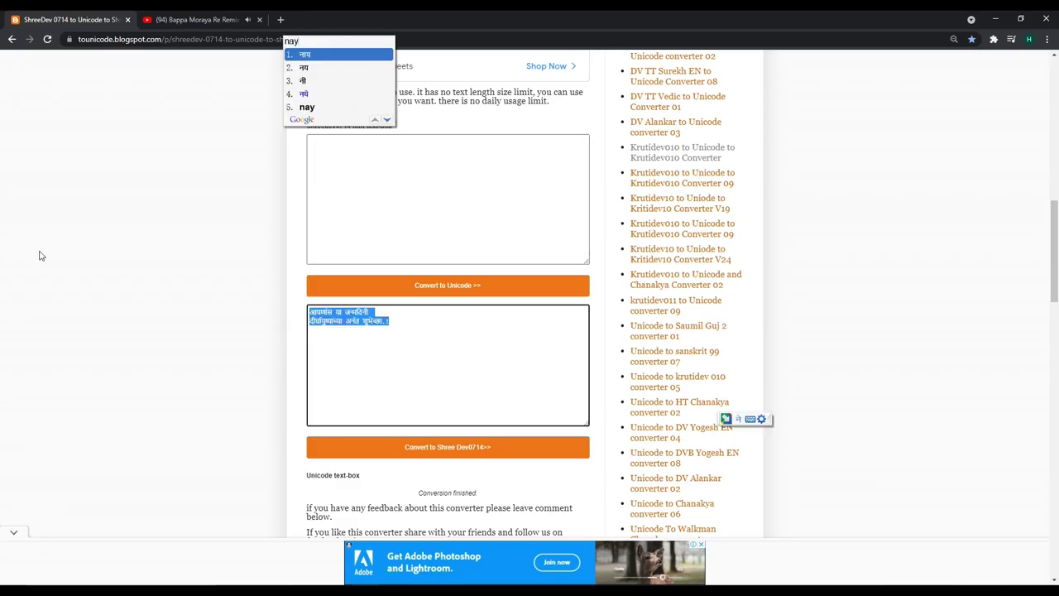
key("space")
type("parvach")
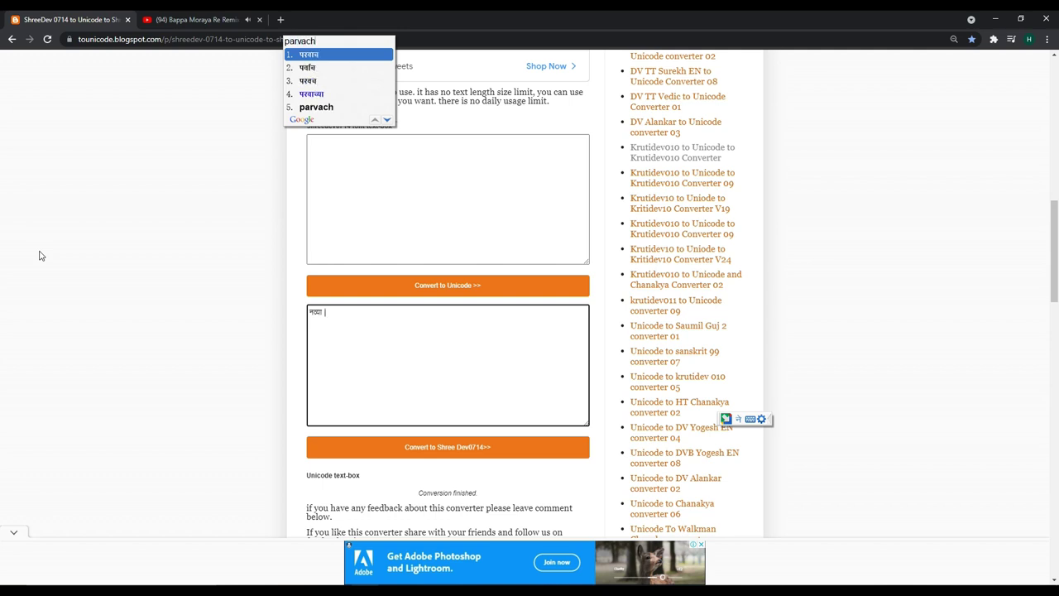
key("space")
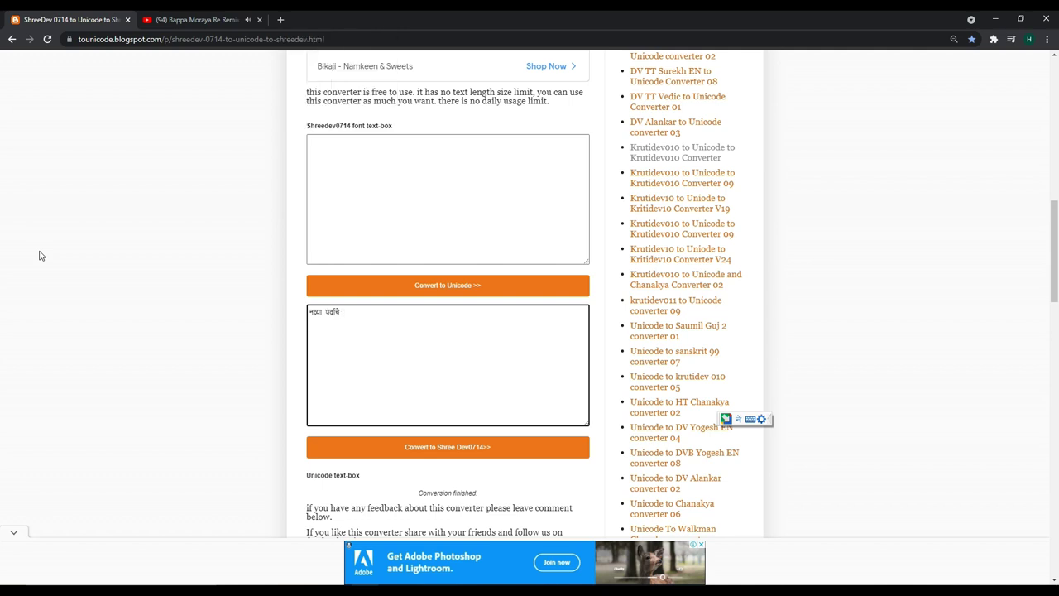
type("kanhar")
key("space")
type("n")
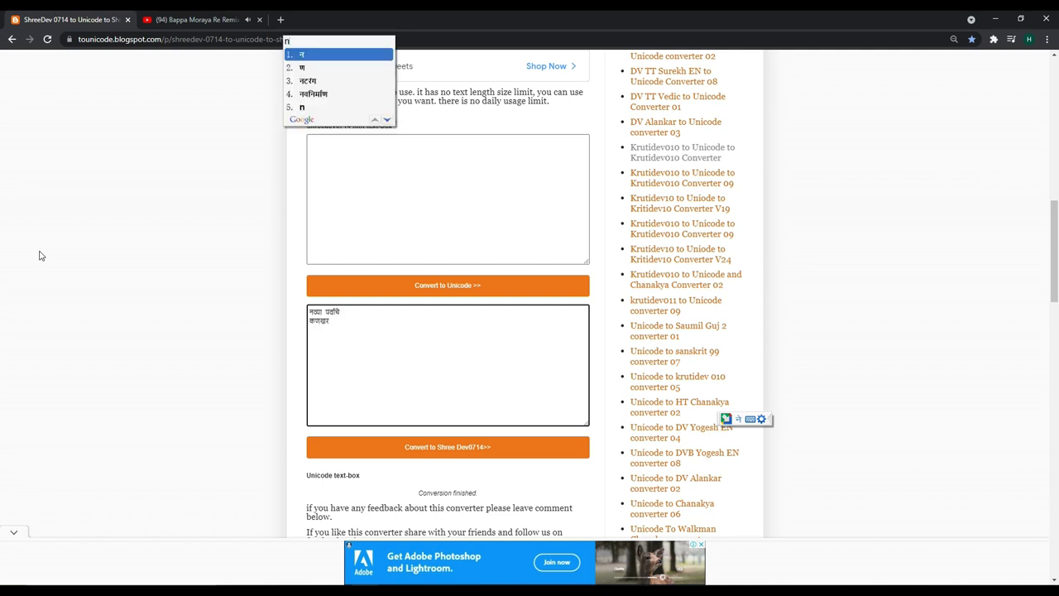
key("space")
left_click(447, 447)
- Paste the converted slogan into the text copy and trim it to नव्या
left_click(996, 19)
scroll(426, 277, "up", 3)
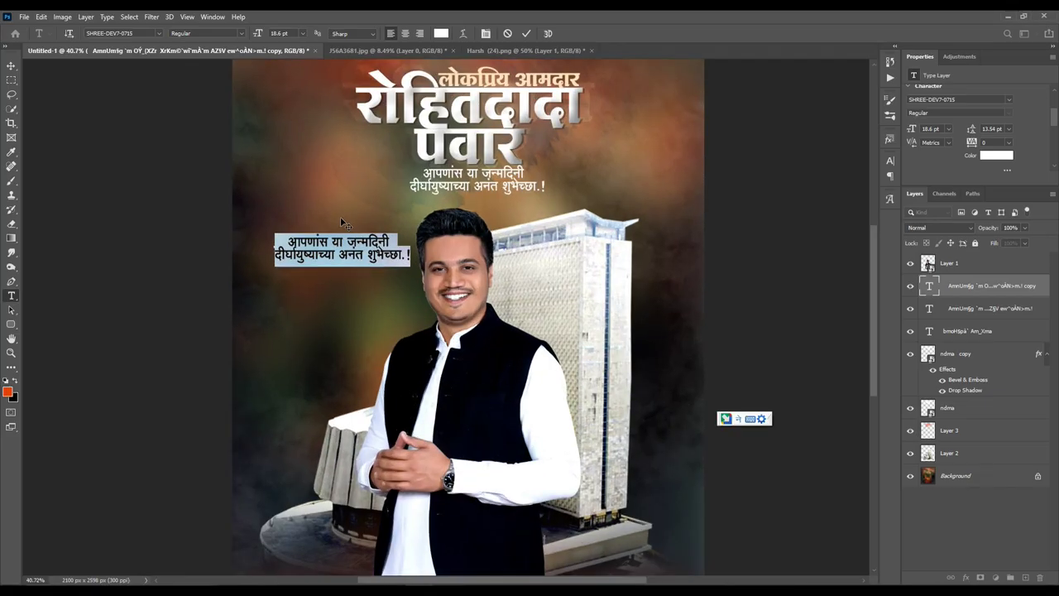
scroll(414, 273, "up", 3)
key("ctrl+v")
left_click_drag(288, 248, 339, 270)
key("BackSpace")
left_click(11, 65)
- Duplicate the text below नव्या, then enlarge and position it under नव्या
scroll(348, 248, "up", 3)
mouse_move(370, 216)
left_mouse_down()
mouse_move(348, 255)
mouse_move(357, 240)
left_mouse_up()
double_click(323, 261)
type("पर्वाचे कणखर नेतृत्व")
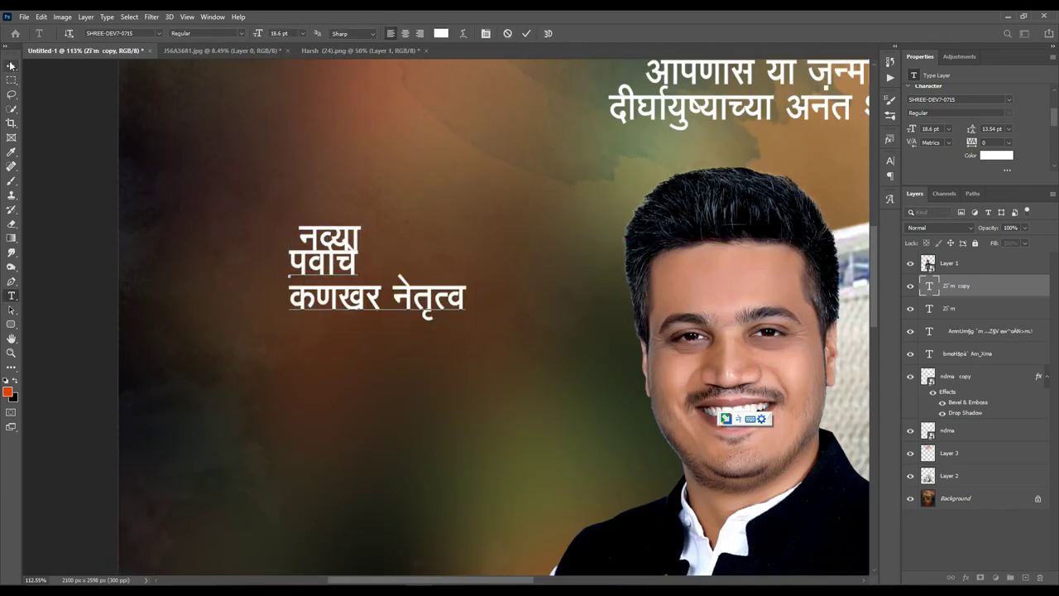
key("ctrl+Return")
scroll(309, 240, "up", 2)
scroll(308, 239, "up", 2)
key("ctrl+t")
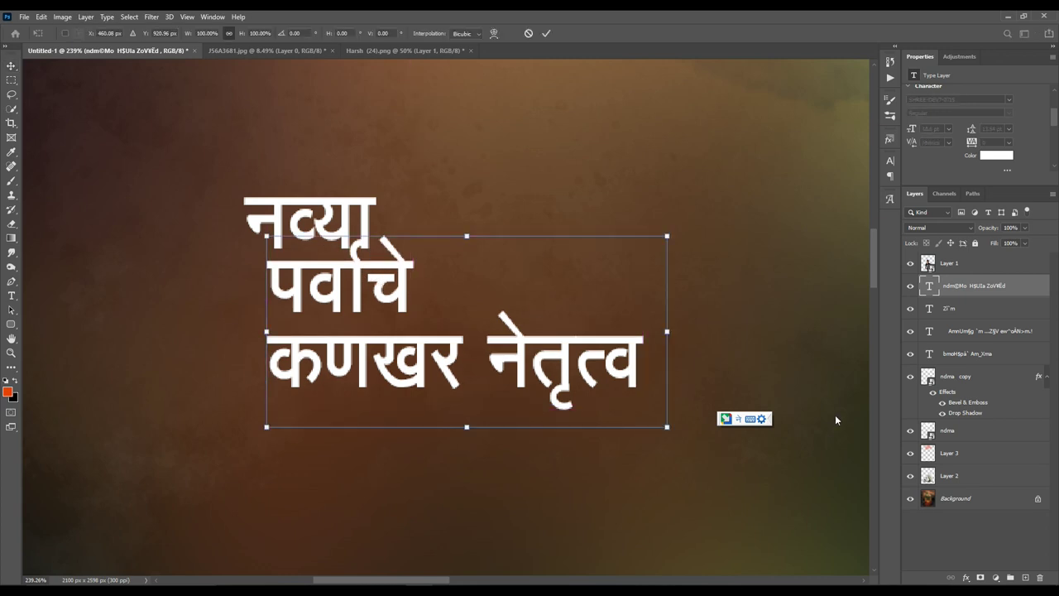
left_click_drag(667, 332, 509, 318)
left_click_drag(425, 279, 414, 267)
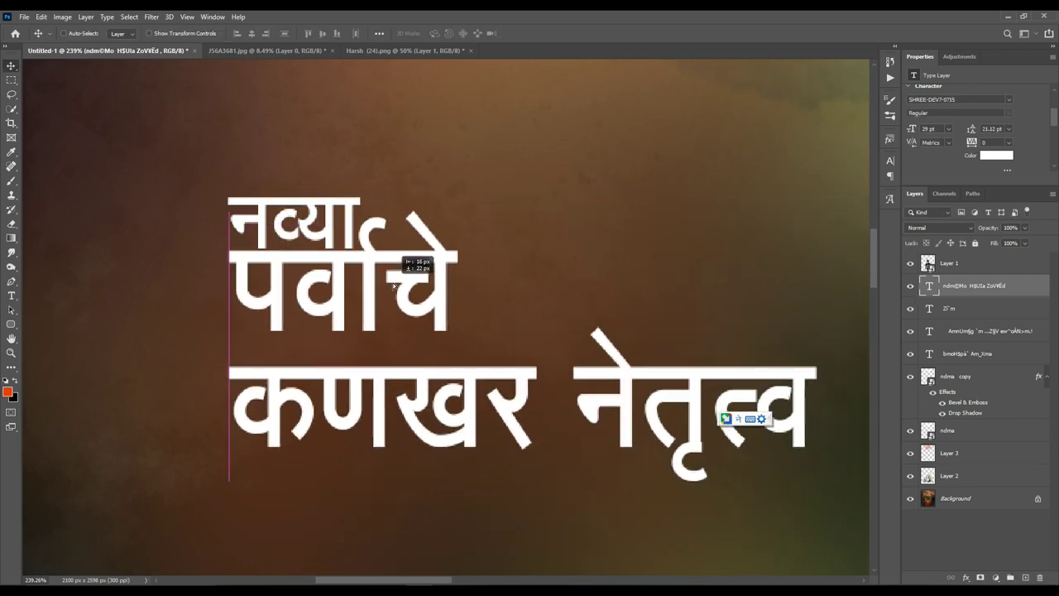
key("Return")
- Cut the copy down to पर्वाचे and duplicate it for the next line
scroll(473, 333, "down", 5)
double_click(485, 346)
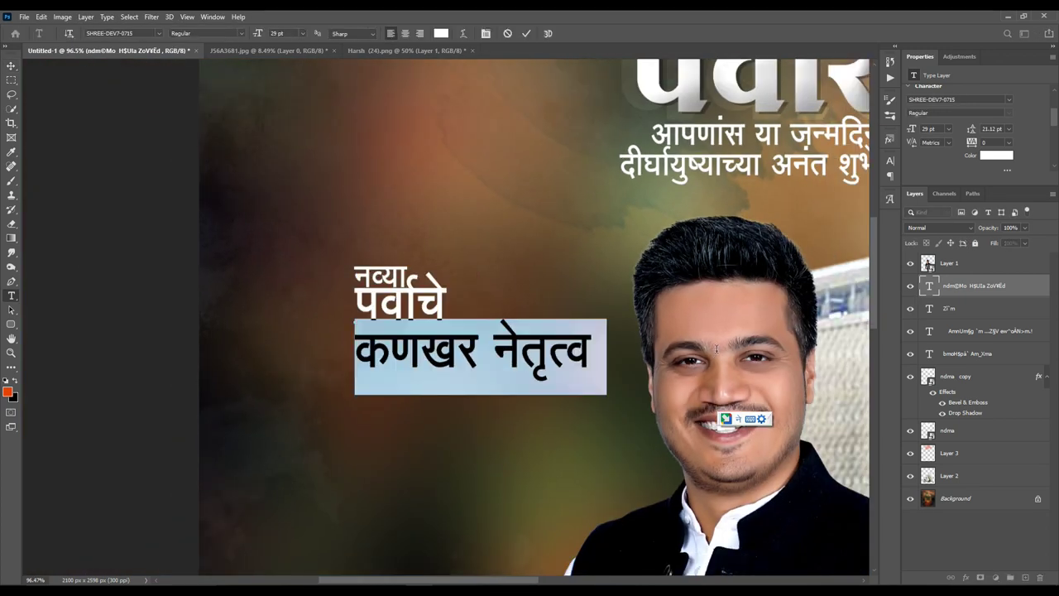
key("BackSpace")
key("ctrl+Return")
scroll(397, 314, "up", 3)
key("ctrl+j")
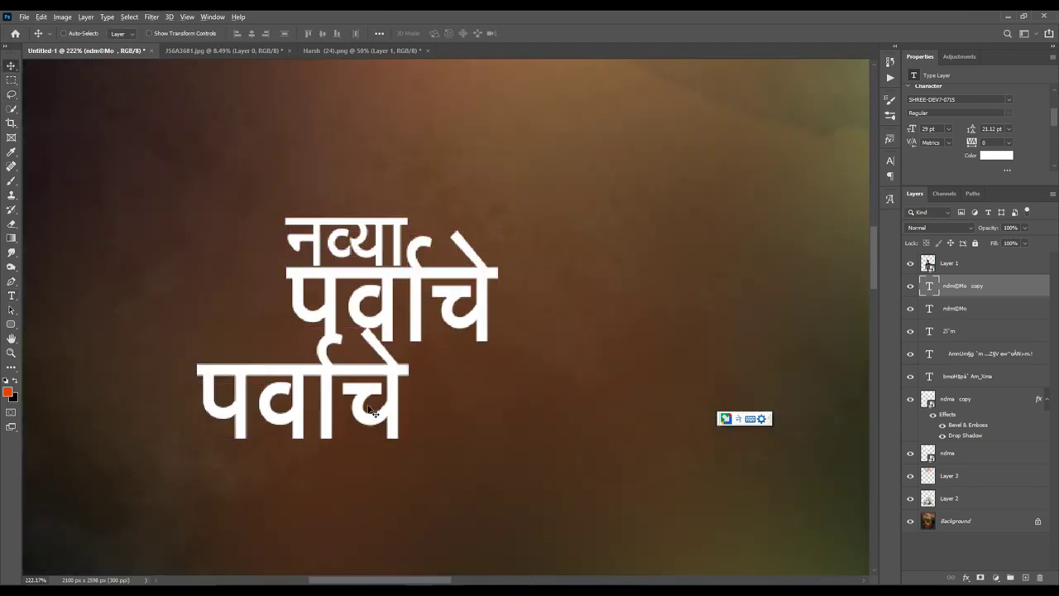
key("ctrl+v")
- Remove नेतृत्व from the duplicated line, leaving कणखर
scroll(515, 372, "down", 1)
scroll(515, 372, "down", 1)
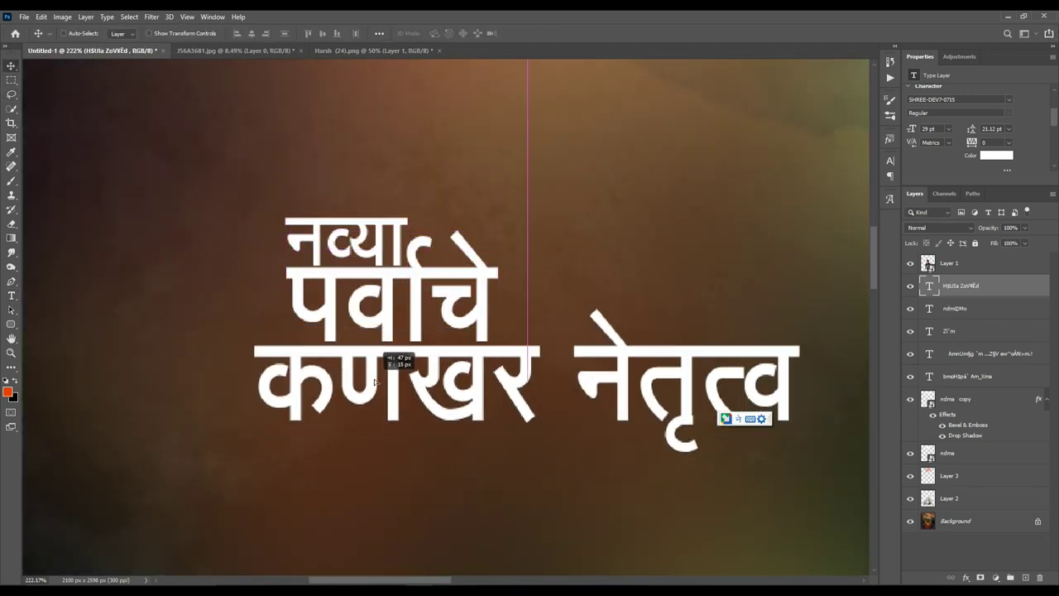
scroll(515, 381, "down", 2)
left_click_drag(515, 380, 654, 381)
key("BackSpace")
left_click(10, 65)
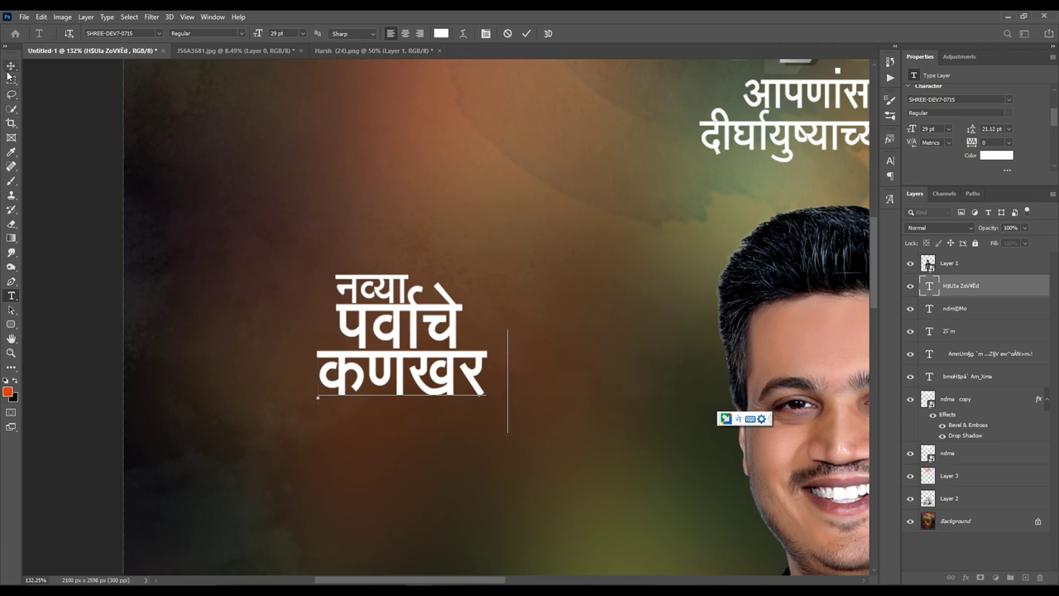
- Place नेतृत्व on its own line below कणखर, nudged about 36 px right
left_click_drag(436, 367, 384, 414)
key("ctrl+v")
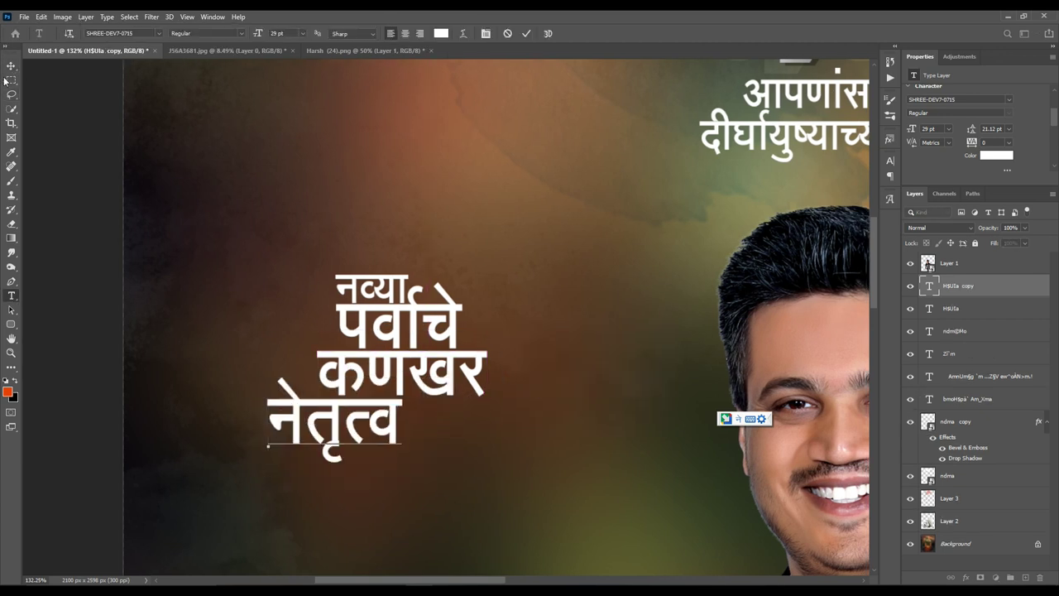
left_click_drag(322, 379, 349, 379)
scroll(413, 364, "down", 3)
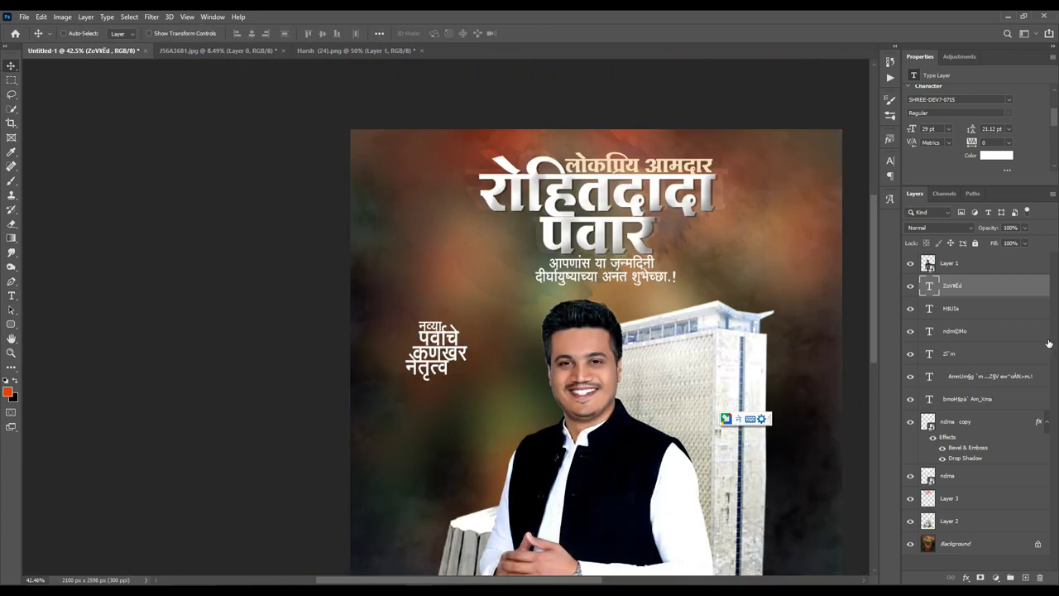
left_click(972, 362, "shift")
- Scale up the four-line slogan block
scroll(414, 354, "down", 2)
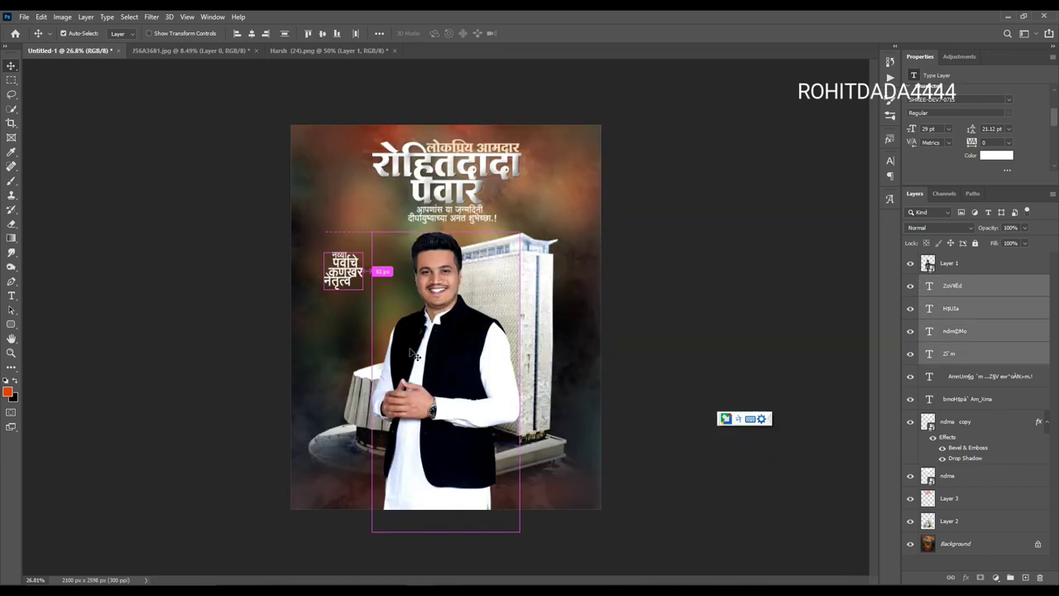
key("ctrl+t")
left_click_drag(363, 288, 414, 335)
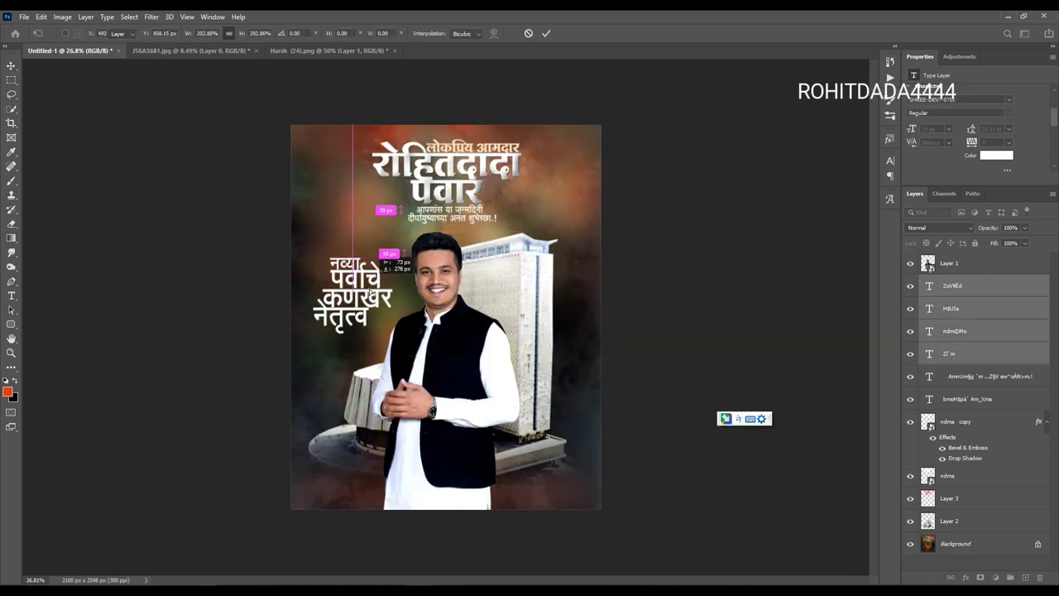
scroll(350, 285, "up", 3)
scroll(350, 285, "up", 3)
- Add an exclamation mark after नेतृत्व. in the slogan
key("t")
left_click(355, 394)
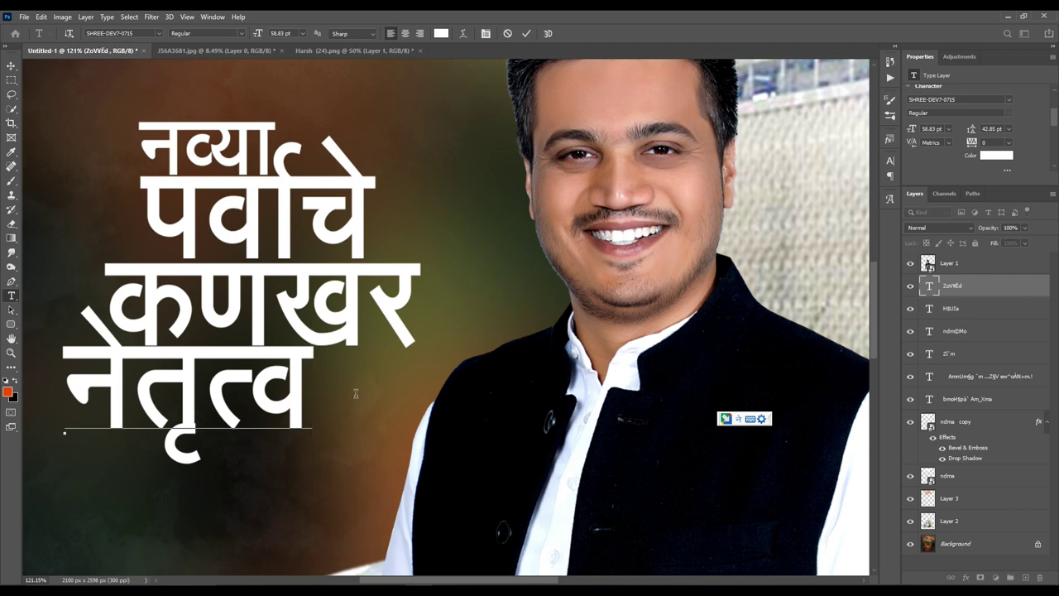
type(".!")
left_click(11, 65)
key("ctrl+0")
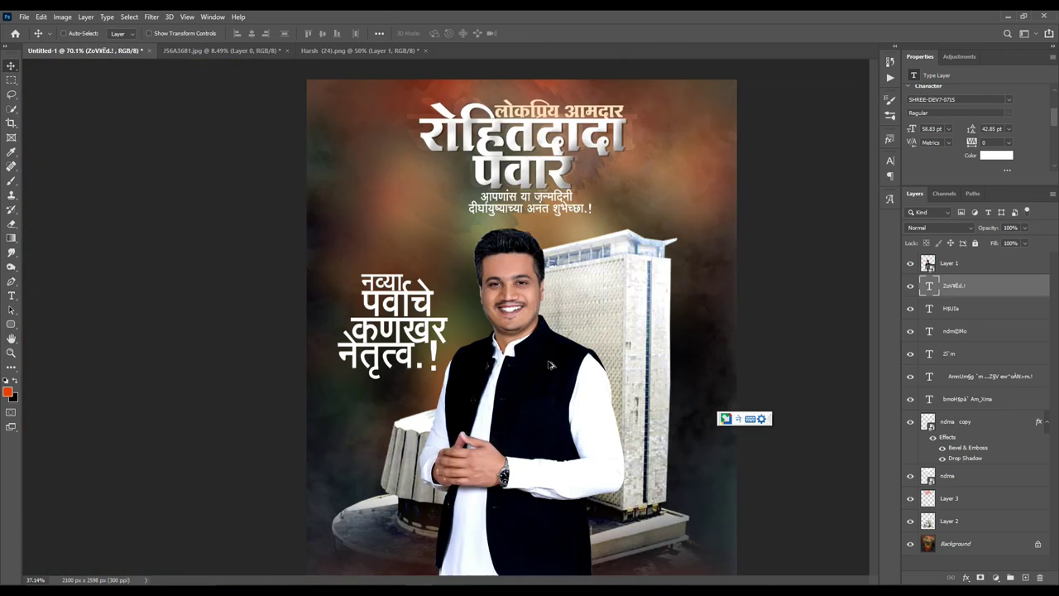
- Duplicate the four slogan text layers and move the copies just above Background
key("alt+shift+bracketleft")
key("alt+shift+bracketleft")
key("alt+shift+bracketleft")
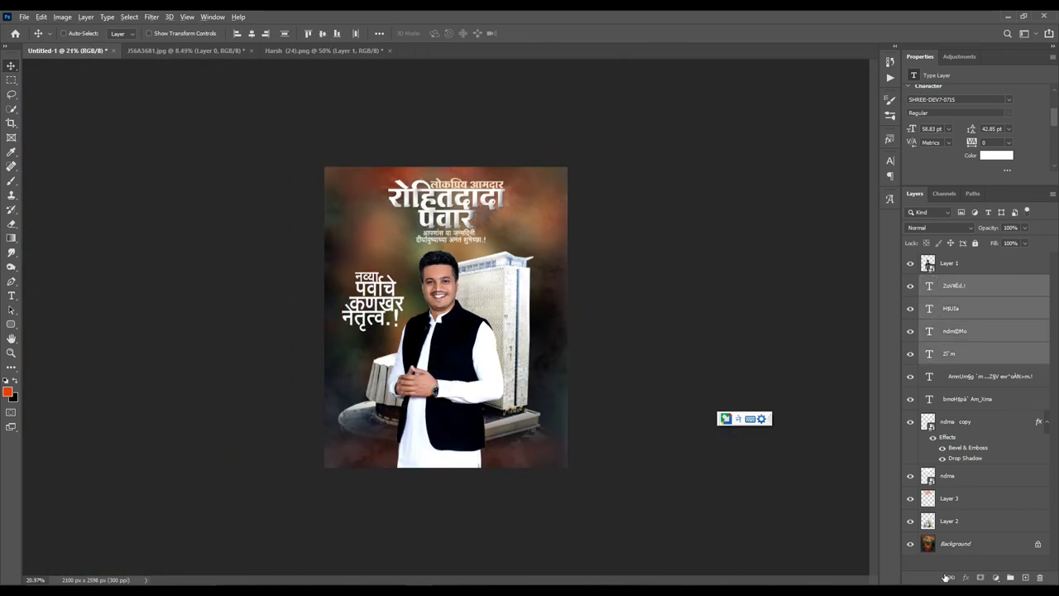
scroll(446, 317, "up", 3)
scroll(446, 317, "down", 4)
key("ctrl+j")
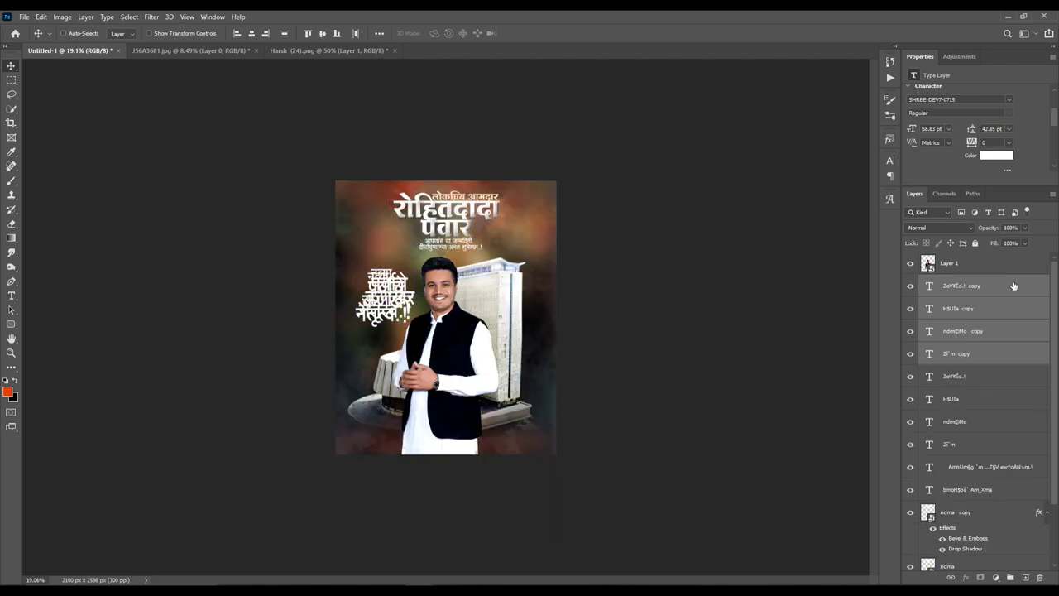
left_click_drag(968, 362, 967, 547)
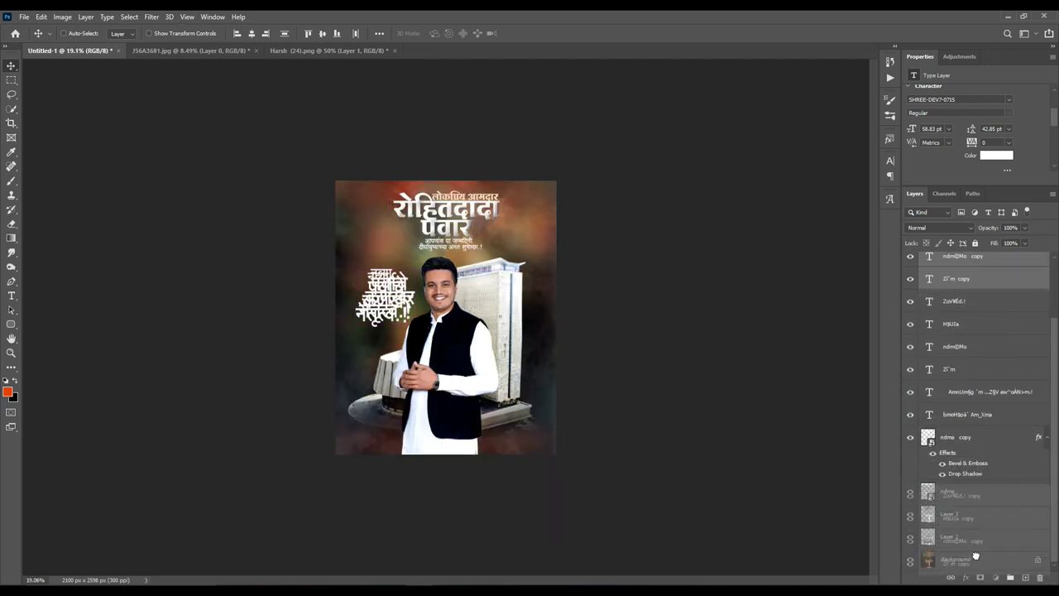
- Blend the slogan copies in Overlay mode and scatter faint copies across the background
left_click(935, 228)
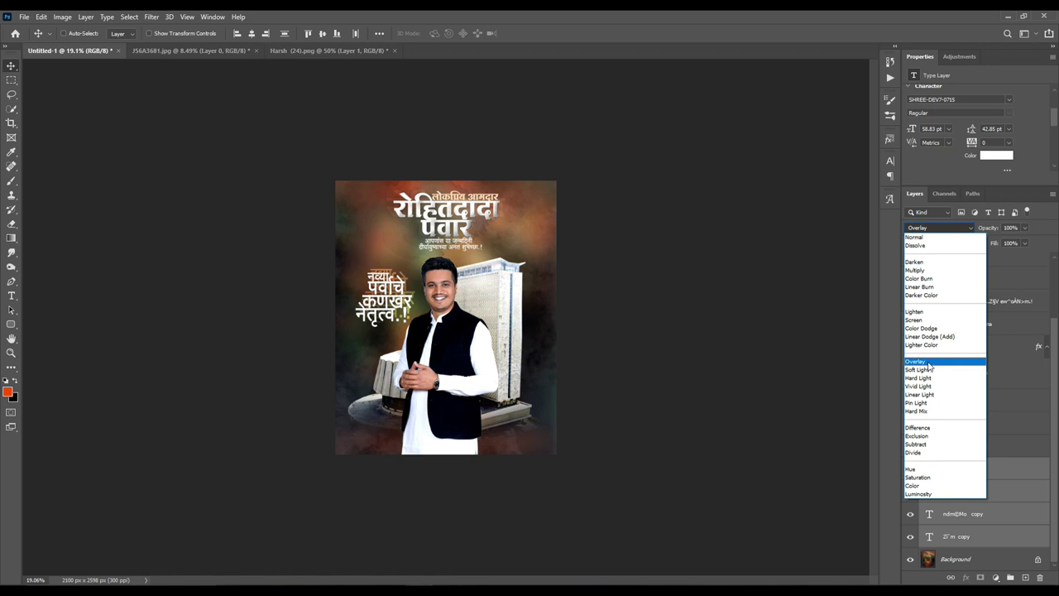
left_click(943, 357)
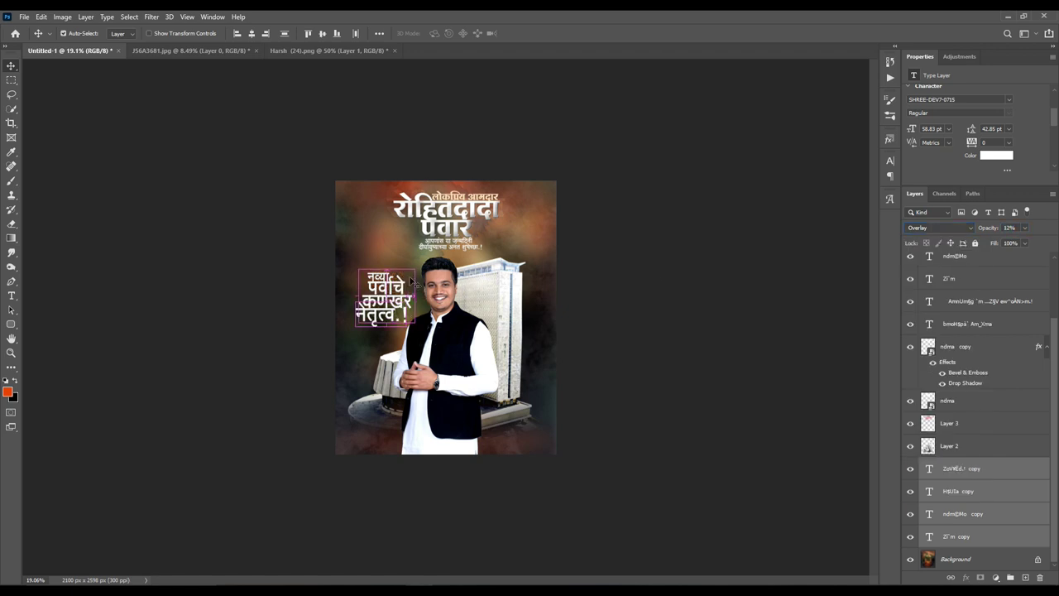
key("ctrl+plus")
key("ctrl+plus")
mouse_move(540, 197)
left_mouse_down()
mouse_move(589, 206)
mouse_move(588, 180)
mouse_move(651, 338)
mouse_move(599, 276)
mouse_move(351, 189)
mouse_move(364, 273)
left_mouse_up()
scroll(579, 207, "down", 2)
scroll(364, 273, "down", 2)
mouse_move(364, 364)
left_mouse_down()
mouse_move(354, 375)
mouse_move(541, 351)
mouse_move(534, 240)
left_mouse_up()
scroll(534, 240, "up", 2)
scroll(622, 285, "up", 3)
scroll(622, 285, "down", 3)
scroll(622, 286, "down", 2)
scroll(986, 446, "down", 5)
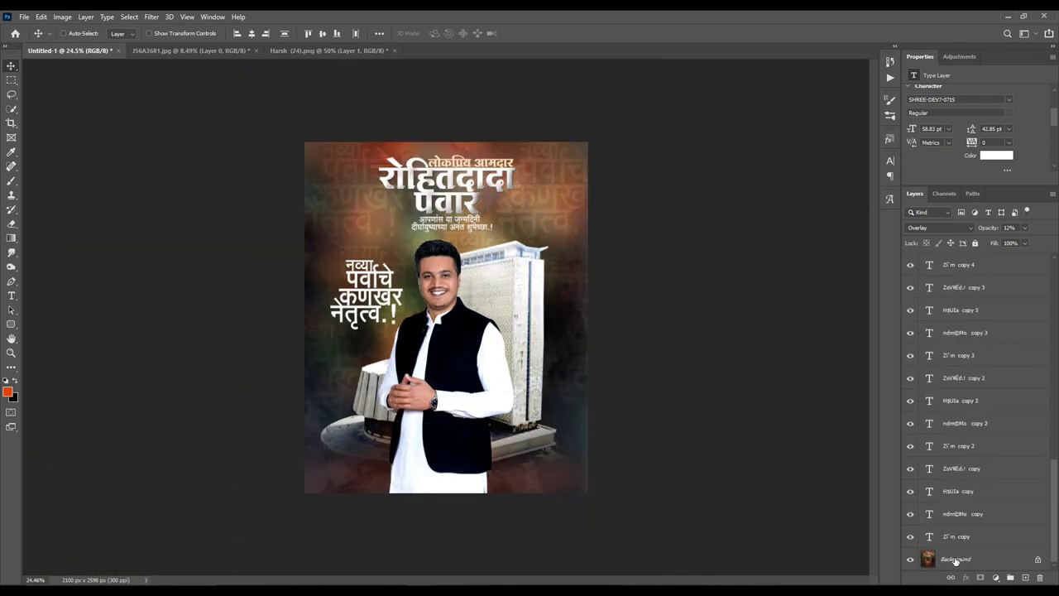
- Add a Color Balance layer above the background, pushing midtones toward red
left_click(995, 577)
mouse_move(960, 117)
left_mouse_down()
mouse_move(978, 114)
mouse_move(949, 123)
mouse_move(974, 119)
left_mouse_up()
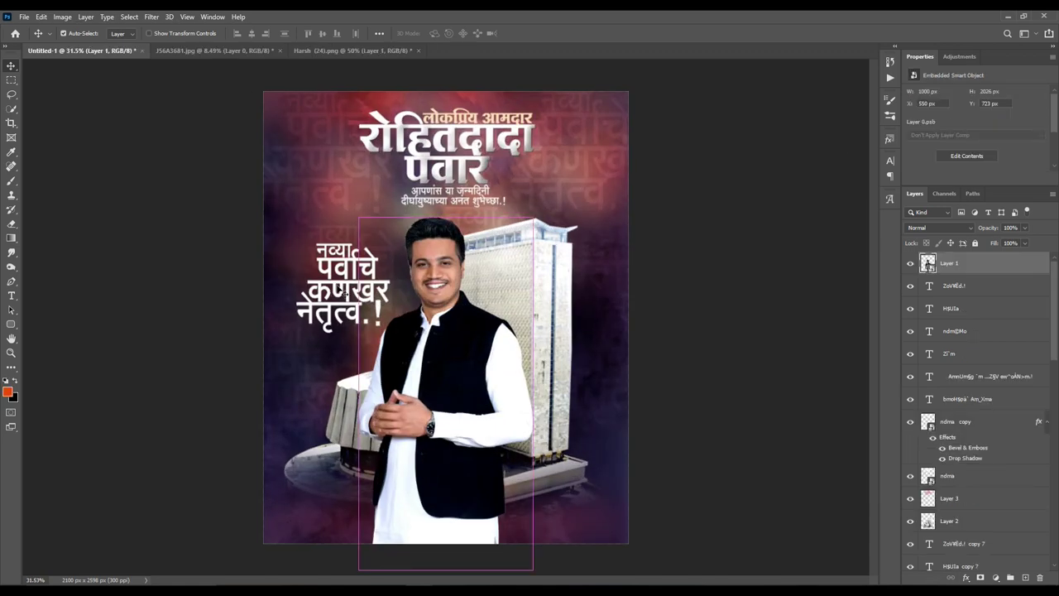
left_click_drag(346, 291, 431, 276)
- Select the नेतृत्व.! text layer and select all of its text for editing
left_click(952, 286)
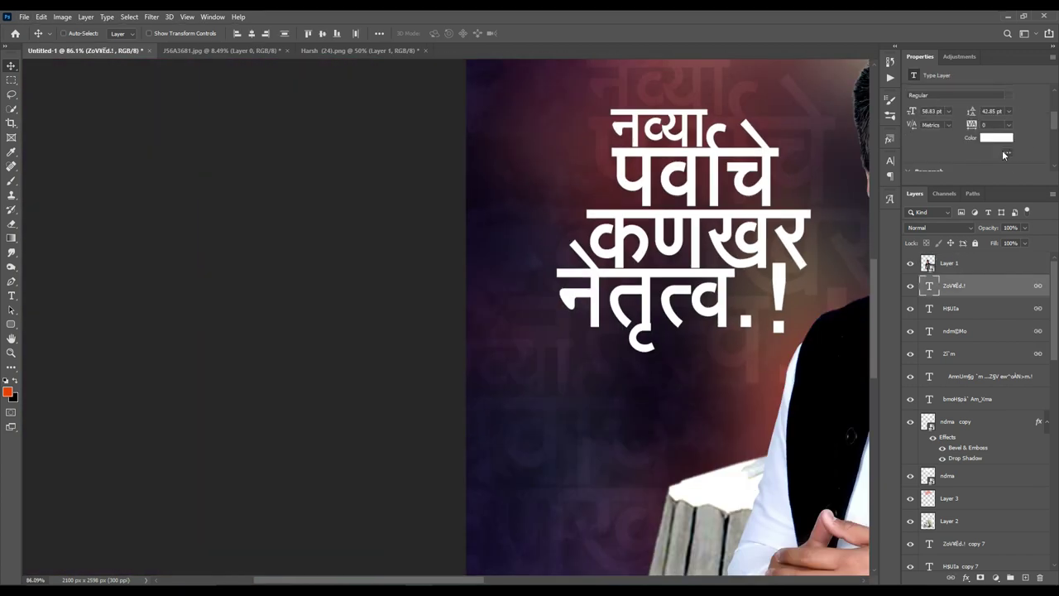
scroll(992, 167, "down", 1)
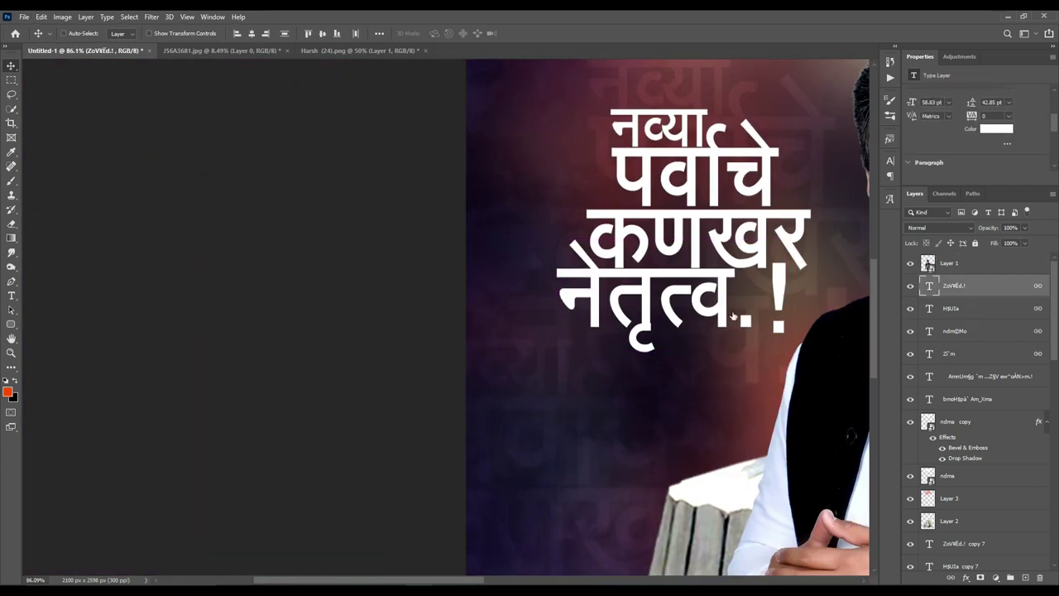
double_click(643, 304)
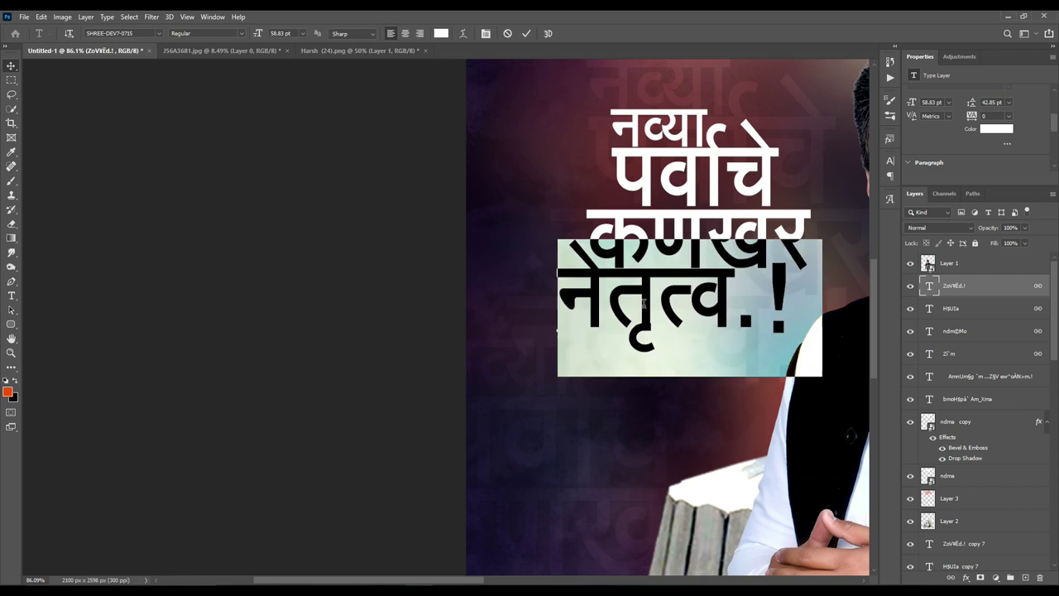
- Change the नेतृत्व.! text colour to peach (#ffc39e) and commit the edit
left_click(999, 128)
left_click_drag(899, 279, 899, 256)
left_click(796, 133)
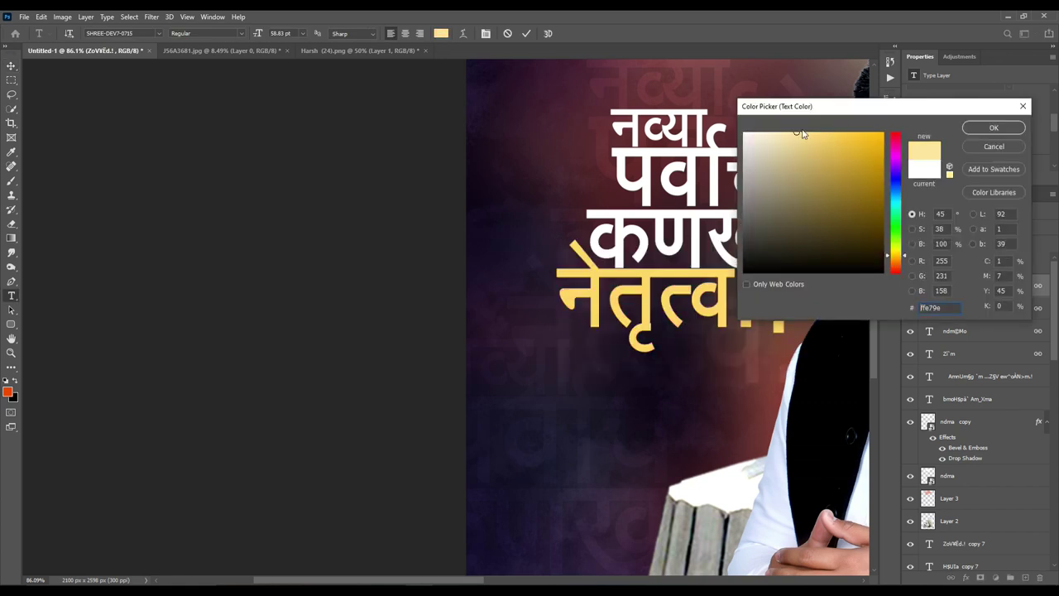
left_click(898, 265)
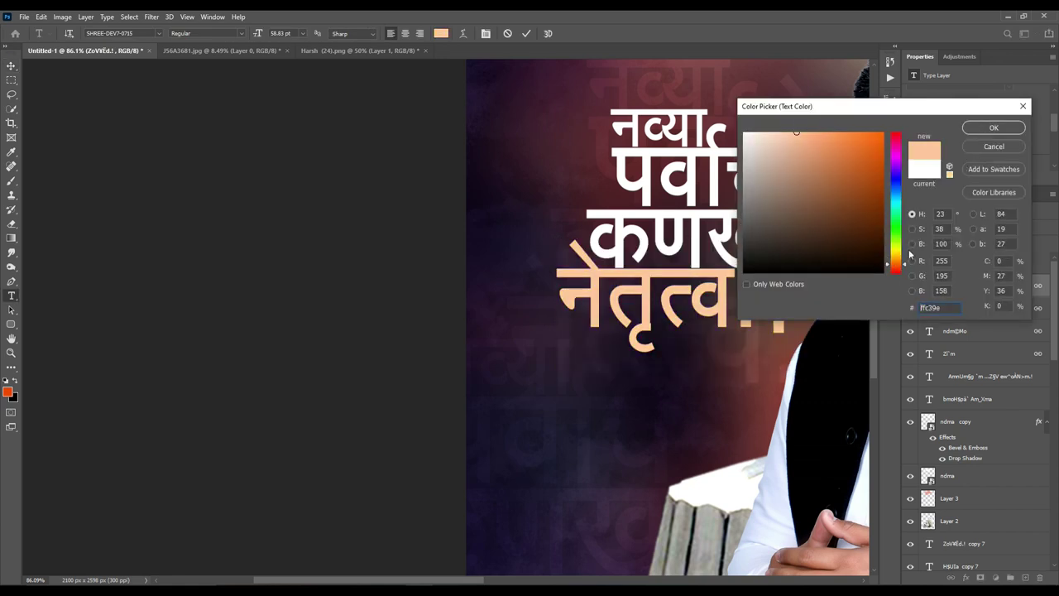
left_click_drag(897, 264, 897, 262)
left_click(994, 128)
left_click(11, 60)
key("ctrl+0")
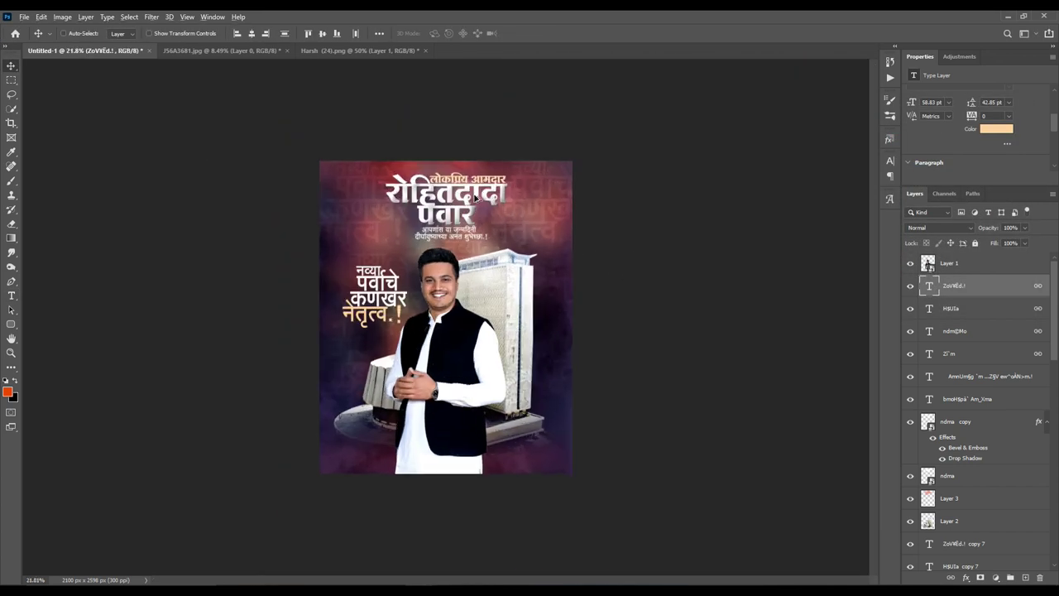
scroll(477, 199, "up", 2)
scroll(476, 199, "down", 3)
scroll(959, 497, "down", 5)
scroll(958, 541, "down", 5)
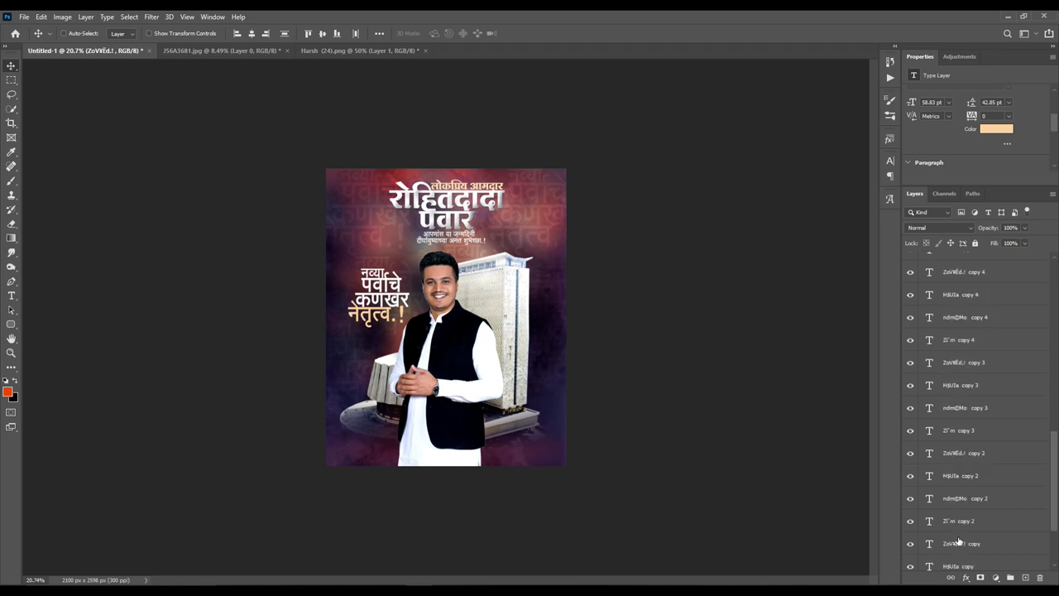
scroll(958, 541, "down", 5)
- Reduce the blue shift in the Color Balance adjustment for a warmer image
left_click(953, 536)
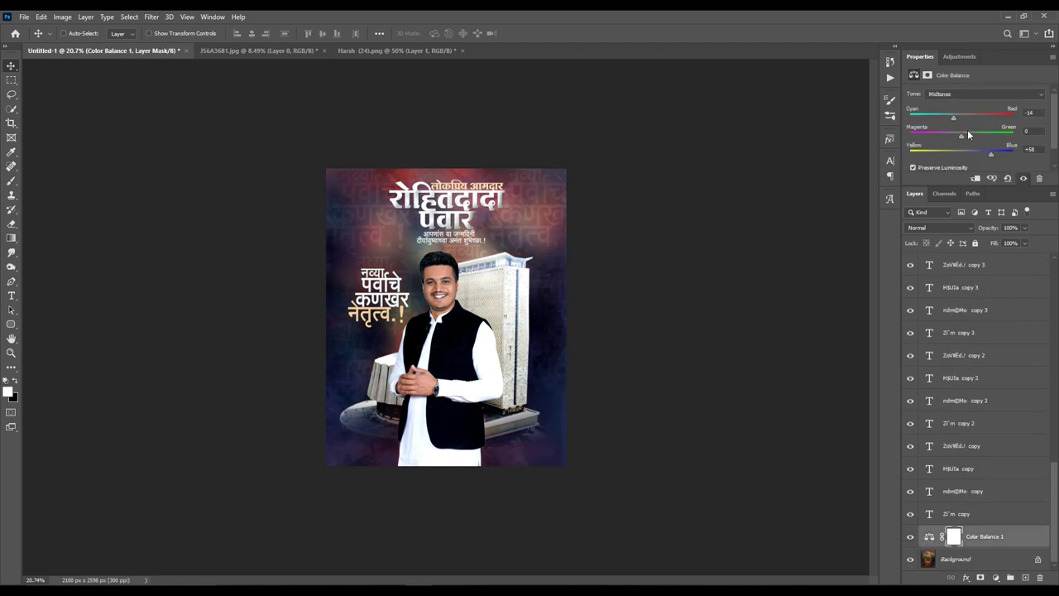
left_click_drag(991, 154, 963, 154)
scroll(466, 201, "up", 2)
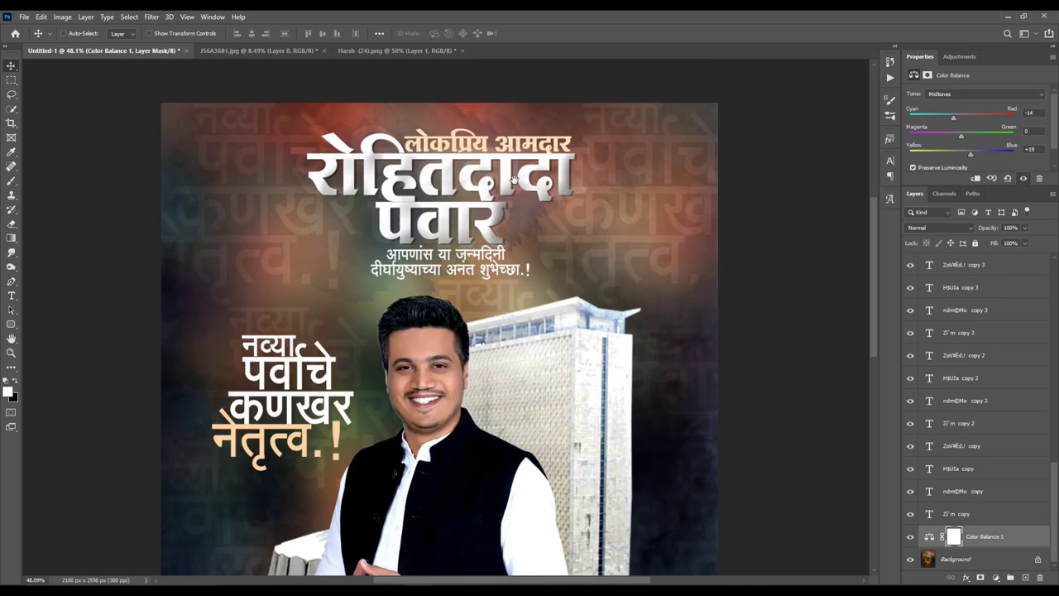
scroll(466, 201, "up", 3)
- Fill a rectangle around the greeting lines with black on a new layer
left_click(426, 310, "ctrl")
left_click(11, 80)
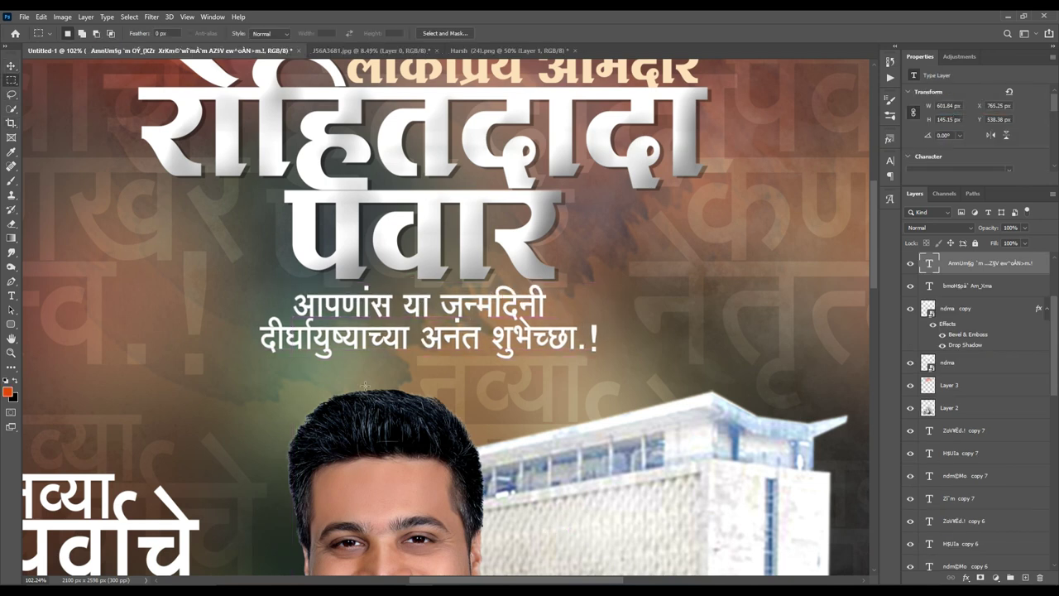
left_click_drag(195, 281, 648, 364)
key("ctrl+0")
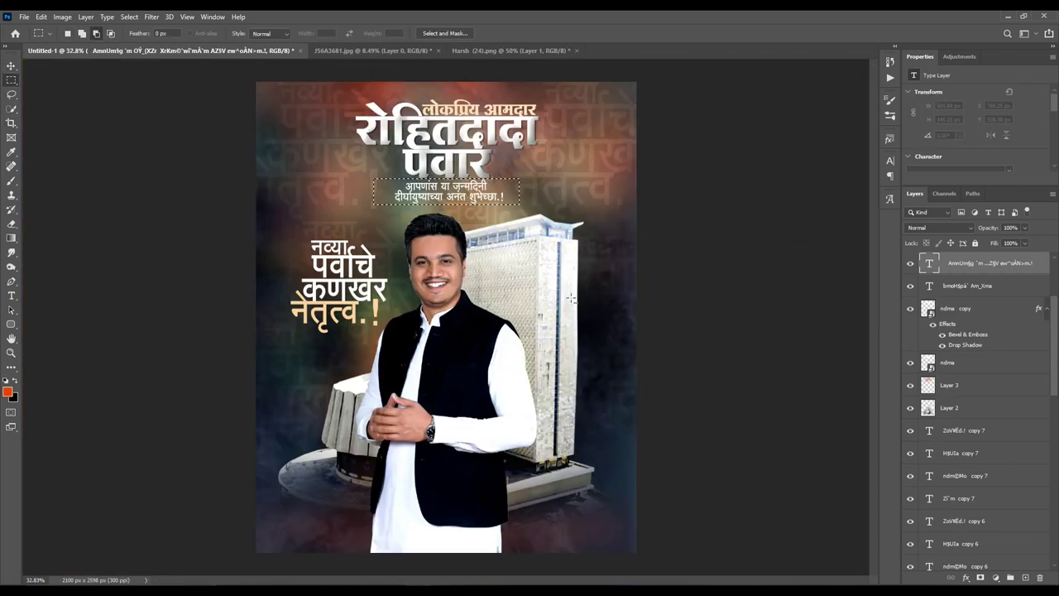
left_click(991, 294)
left_click(976, 385)
key("ctrl+j")
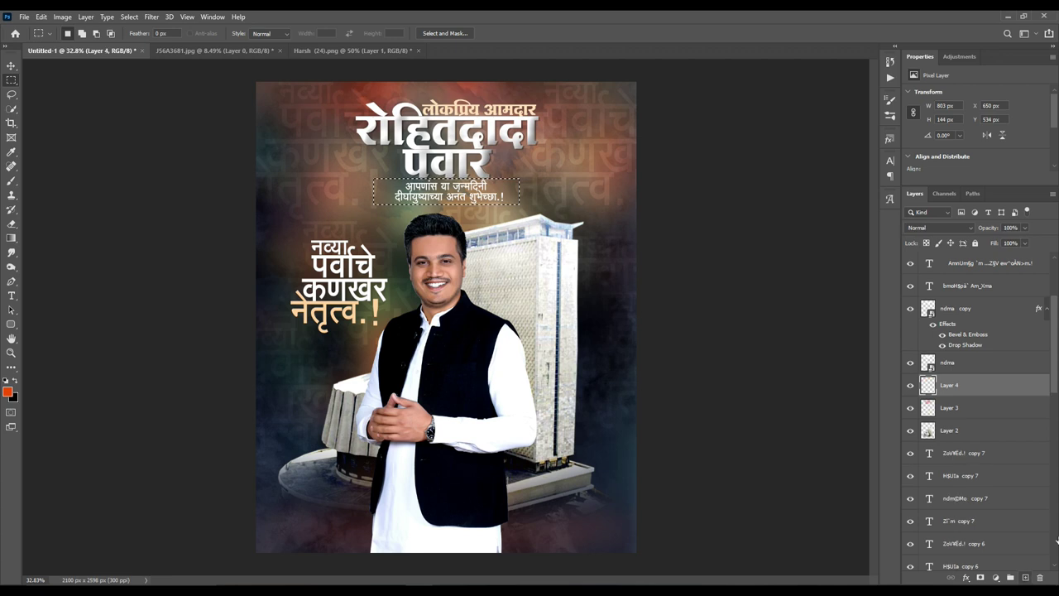
key("alt+BackSpace")
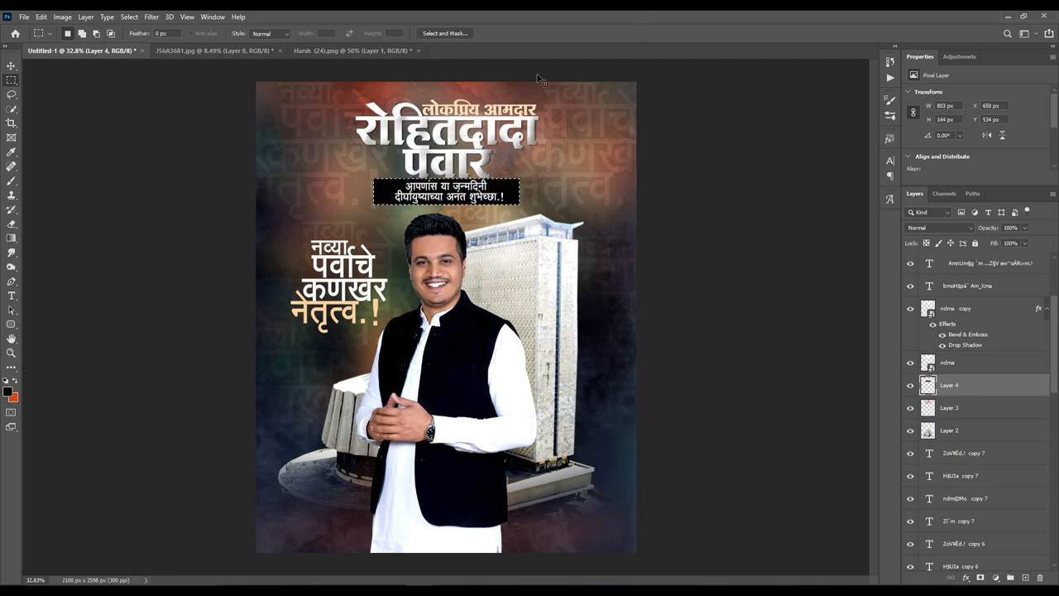
- Set the black band layer to Overlay blending at 17% opacity
left_click(939, 228)
left_click(927, 344)
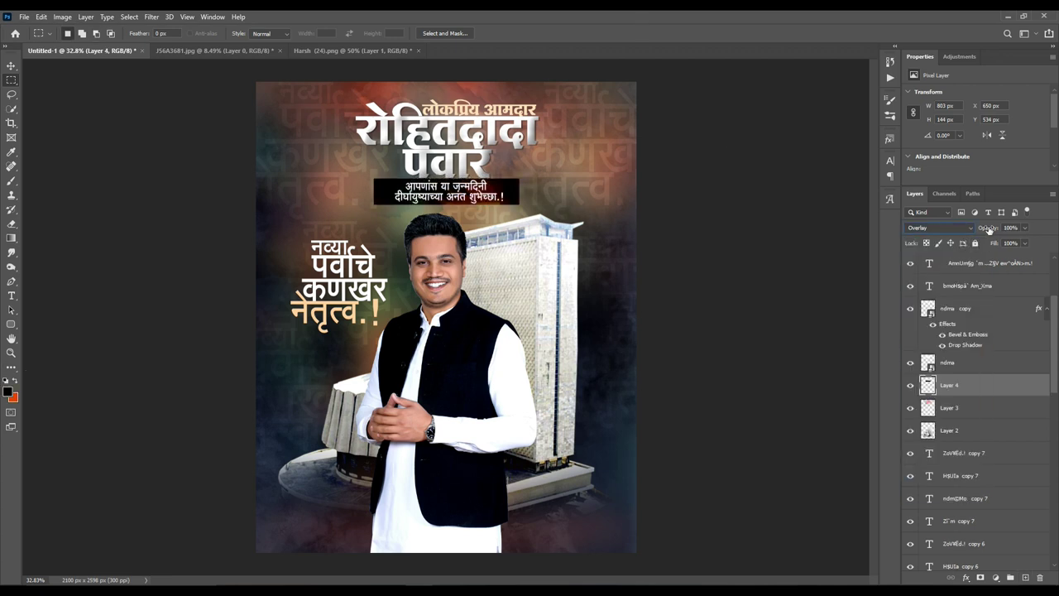
key("1")
key("7")
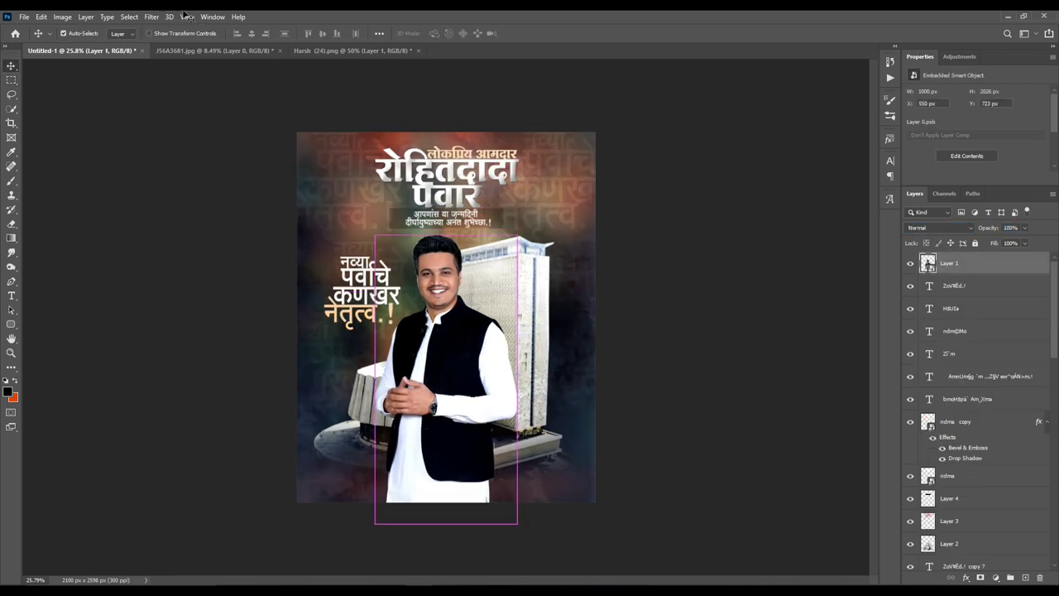
left_click(152, 17)
- Apply Camera Raw: Exposure +0.55, Clarity +41, Texture +9, Detail Contrast 27, Color Noise Reduction 41
left_click(191, 83)
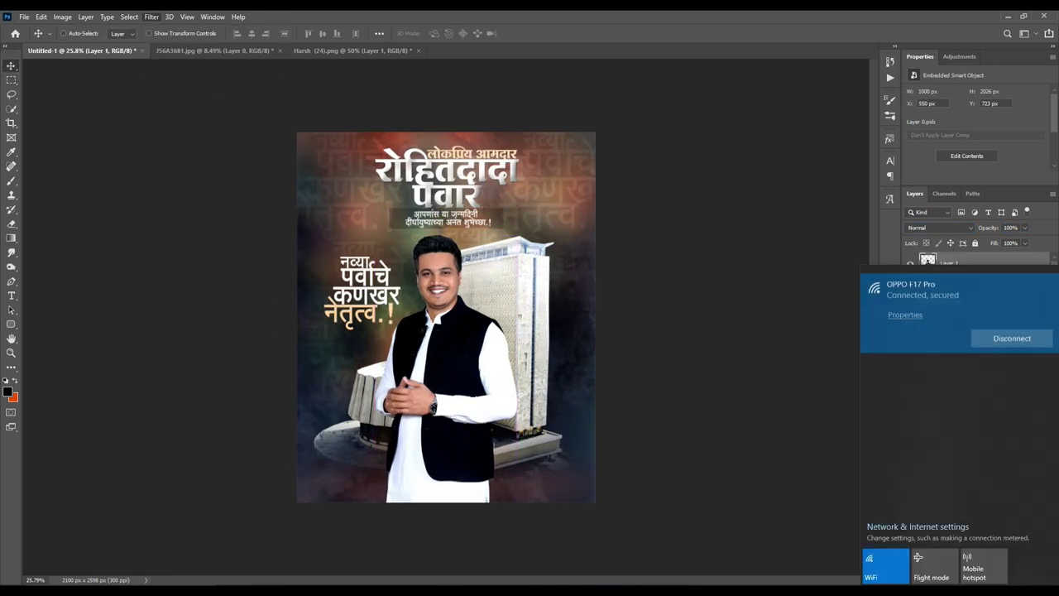
left_click(449, 187)
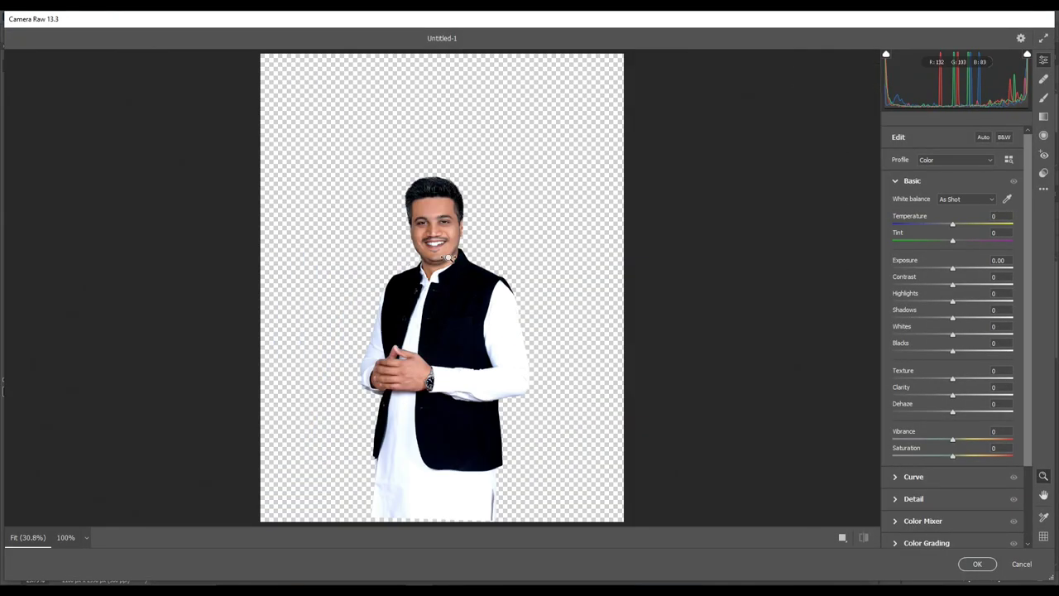
left_click(447, 259)
left_click_drag(952, 268, 979, 285)
mouse_move(953, 394)
left_mouse_down()
mouse_move(977, 395)
mouse_move(959, 378)
left_mouse_up()
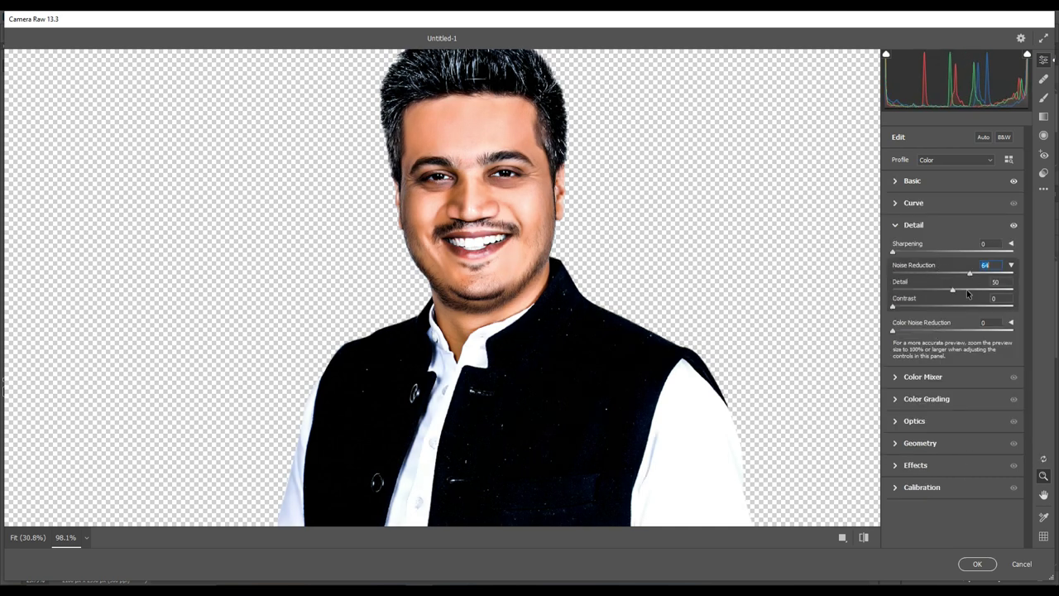
left_click(924, 306)
left_click(942, 330)
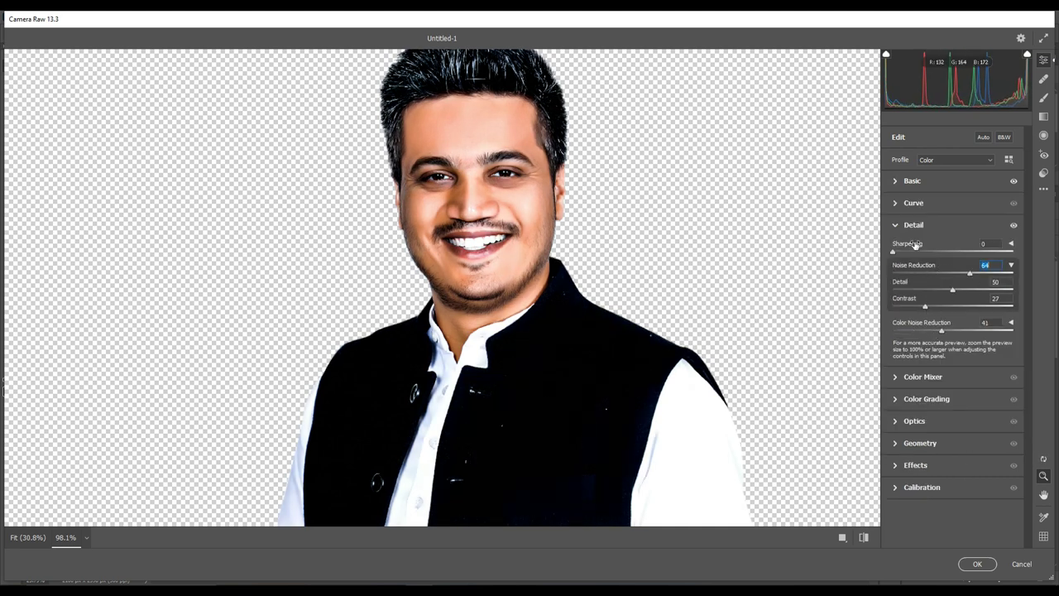
key("ctrl+0")
key("Return")
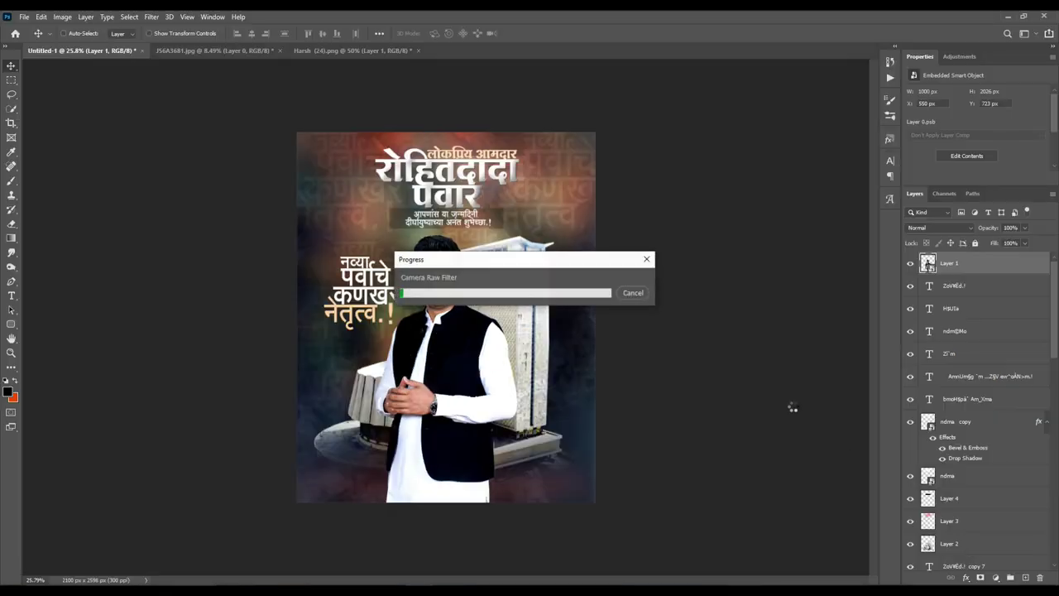
- Add a Color Lookup adjustment using the LOG_Fuji Pro 400_FC.cube 3DLUT file
left_click(996, 577)
left_click(985, 544)
left_click(993, 94)
left_click(974, 80)
scroll(977, 96, "down", 1)
scroll(978, 98, "down", 1)
scroll(978, 98, "down", 1)
scroll(978, 98, "down", 3)
scroll(977, 98, "down", 3)
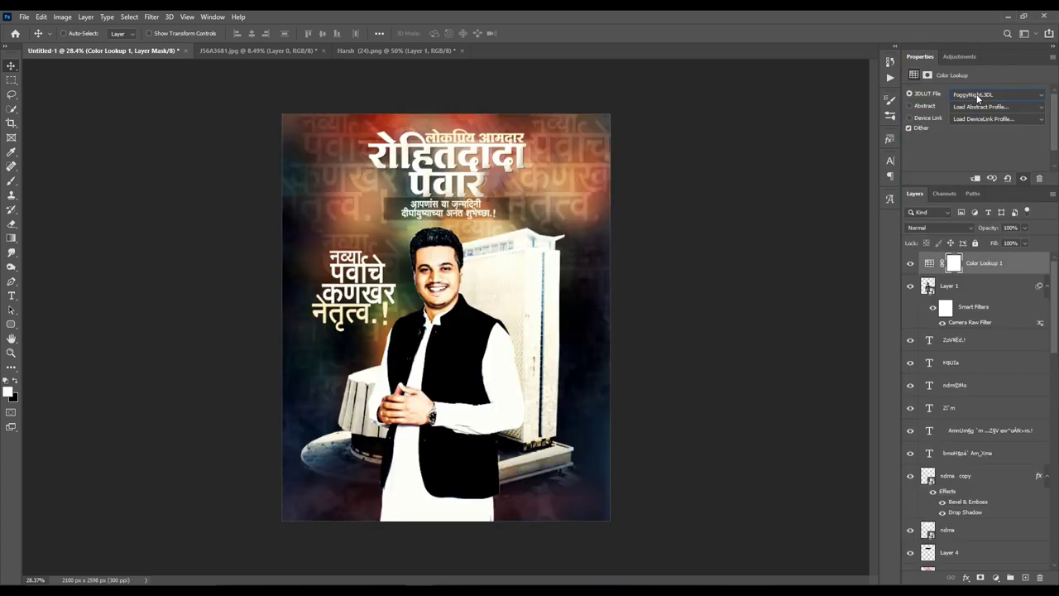
scroll(978, 97, "down", 2)
scroll(978, 98, "down", 2)
scroll(977, 98, "down", 1)
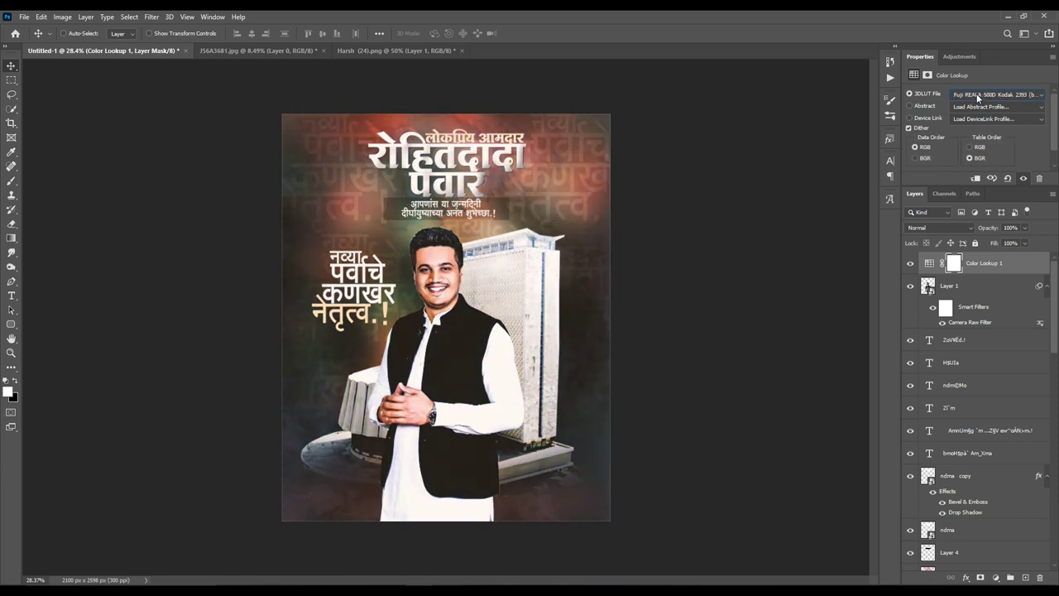
scroll(977, 96, "down", 1)
scroll(977, 96, "down", 1)
scroll(977, 96, "down", 1)
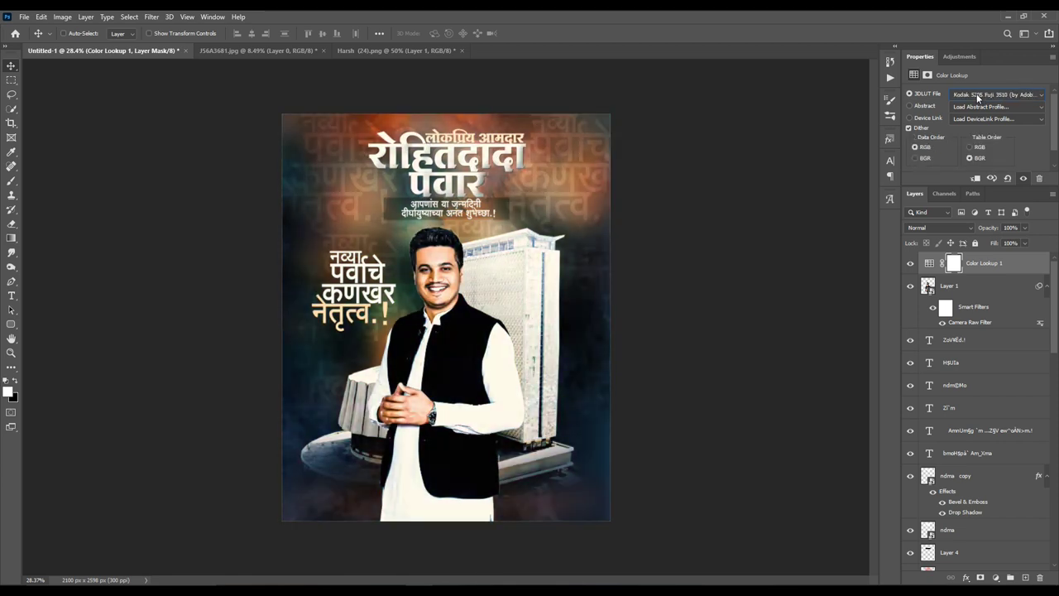
scroll(977, 98, "down", 1)
scroll(978, 98, "down", 1)
scroll(978, 97, "down", 1)
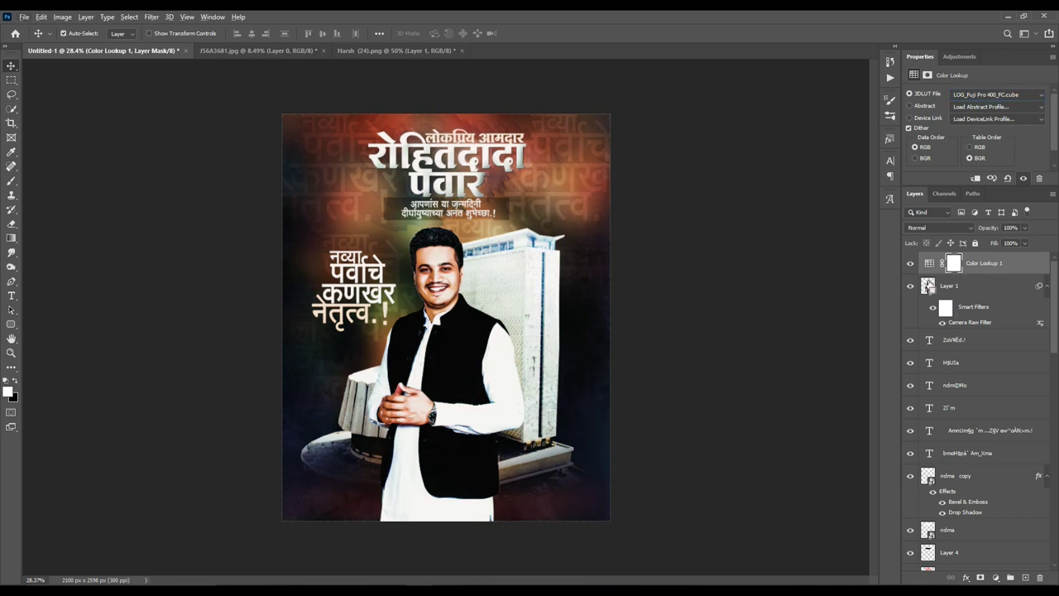
- Fill the Color Lookup mask black over the man so he stays ungraded
left_click(956, 264)
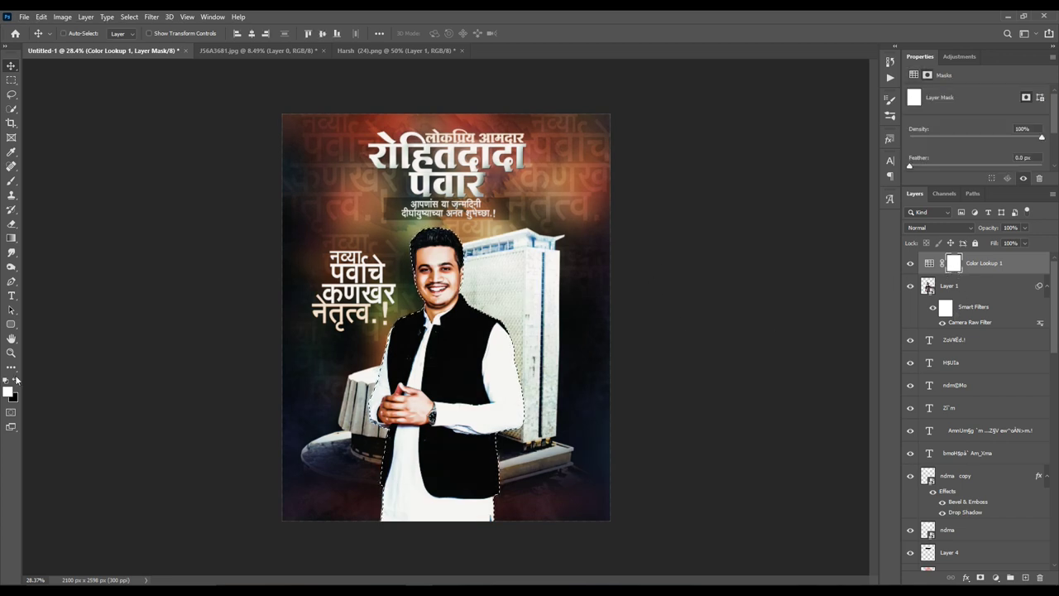
key("alt+BackSpace")
key("ctrl+d")
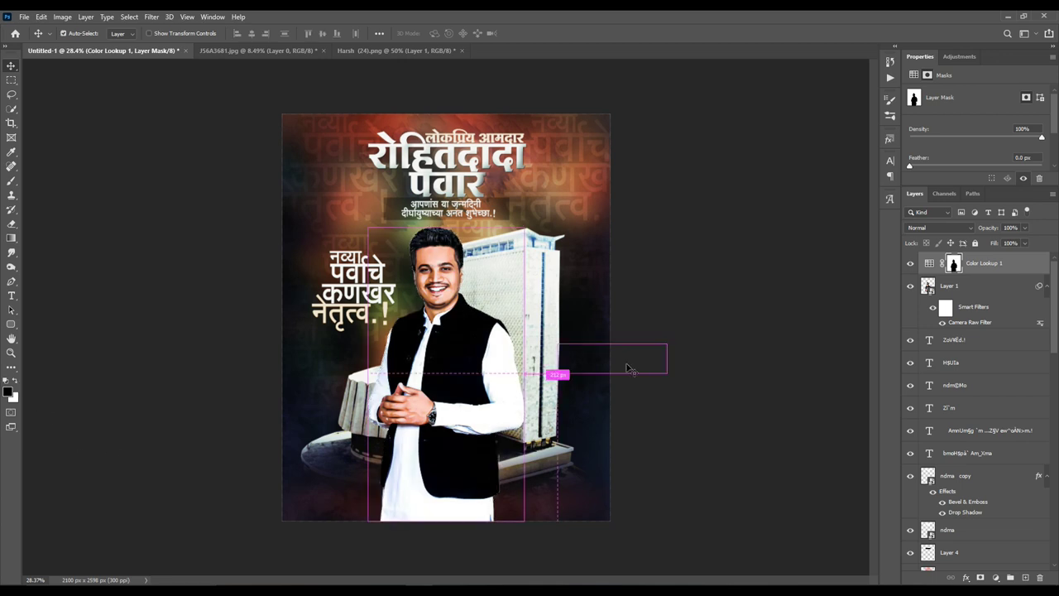
- Set the Color Lookup layer to Overlay blending at about 60% opacity
left_click(930, 263)
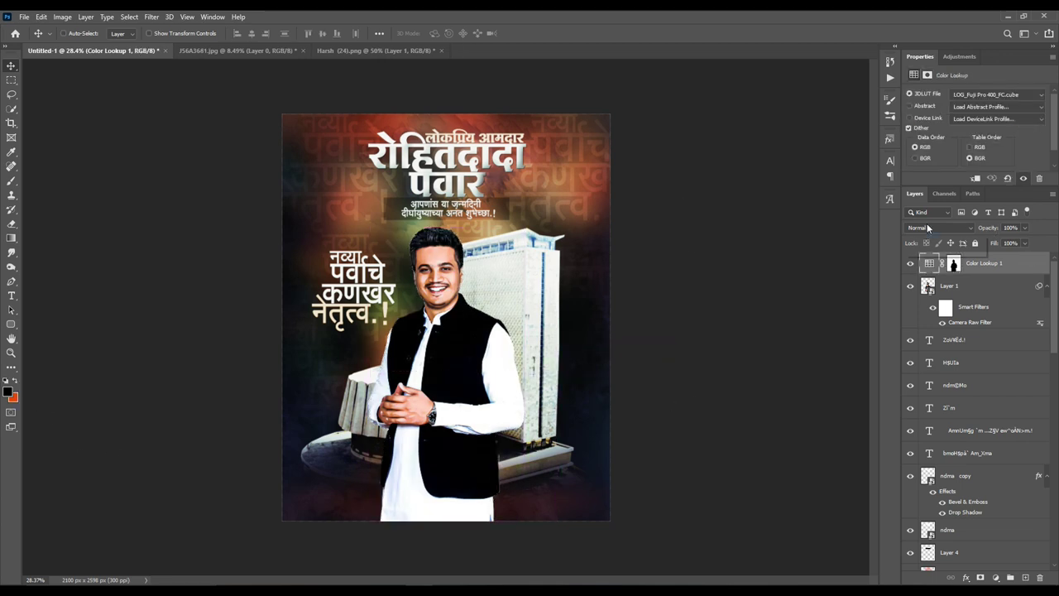
left_click(940, 228)
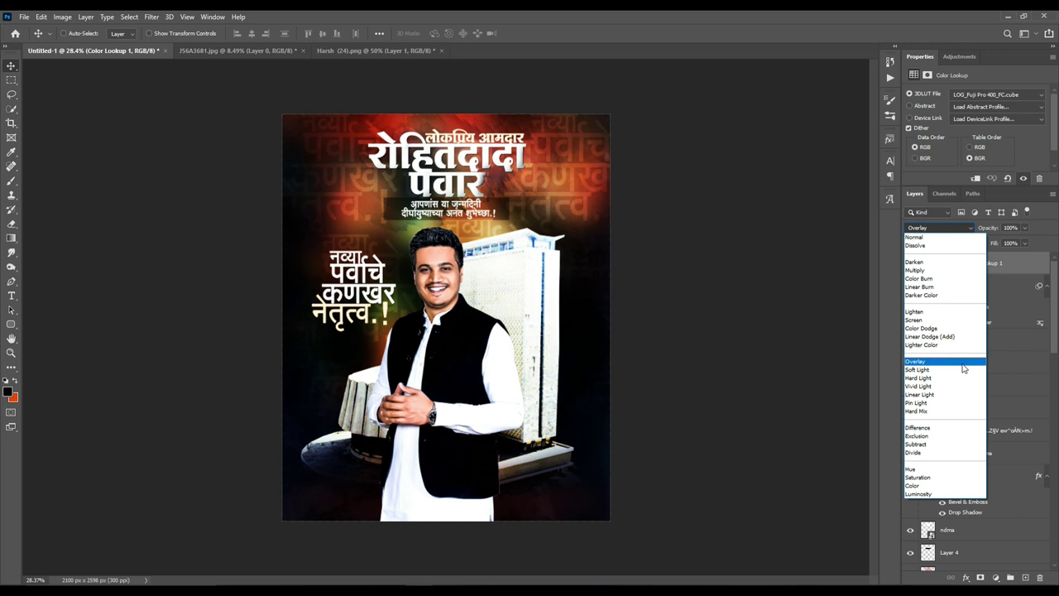
left_click(963, 365)
left_click_drag(997, 233, 973, 231)
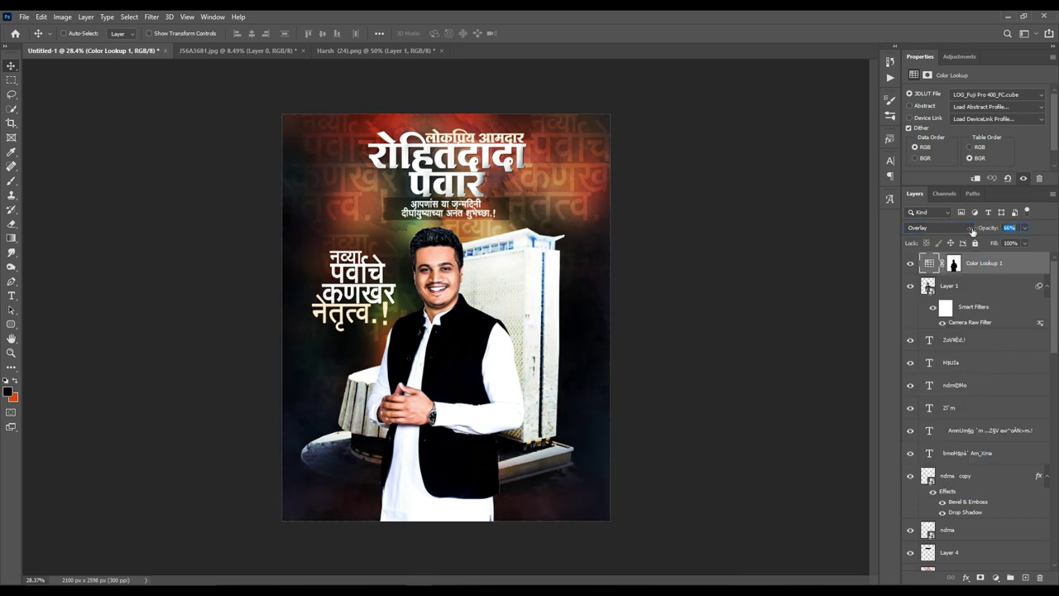
scroll(724, 311, "up", 3)
scroll(618, 327, "down", 4)
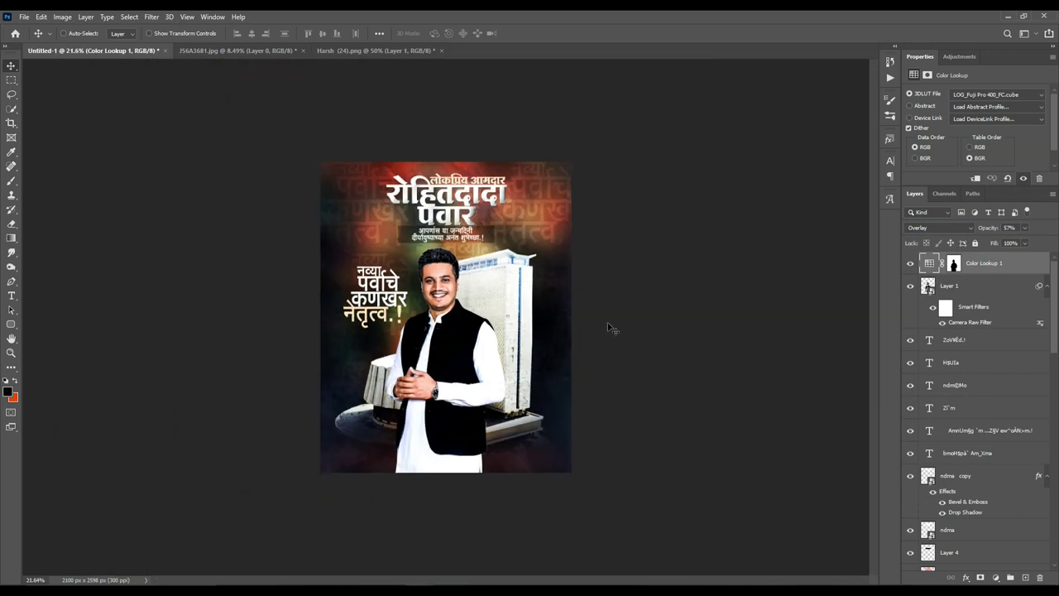
- On a new top layer, brush faint white across the lower middle with a soft brush
left_click(1026, 576)
key("b")
scroll(585, 295, "down", 2)
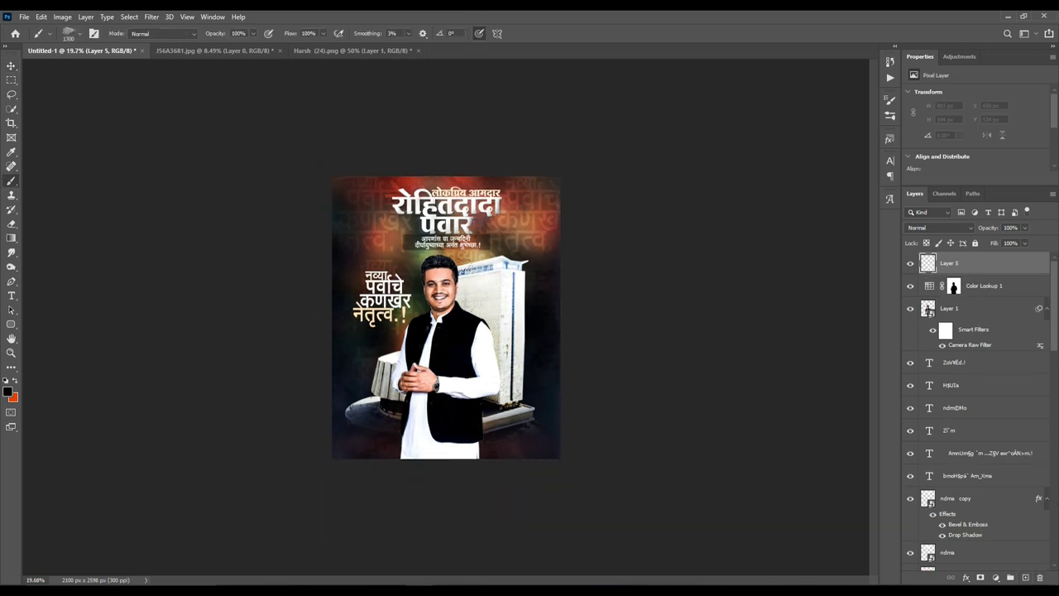
right_click(583, 294)
key("Escape")
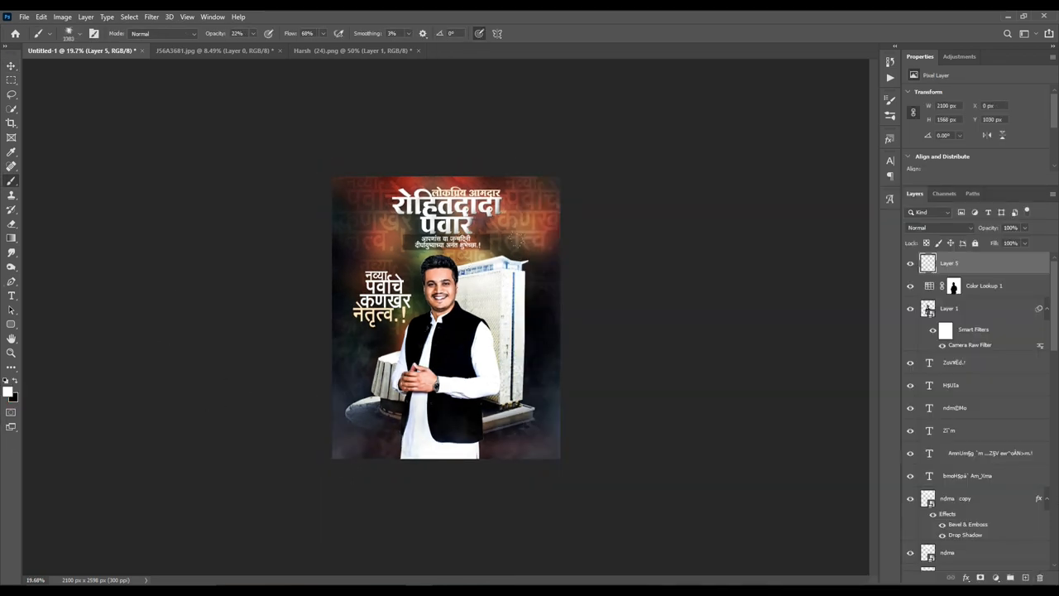
scroll(496, 83, "down", 1)
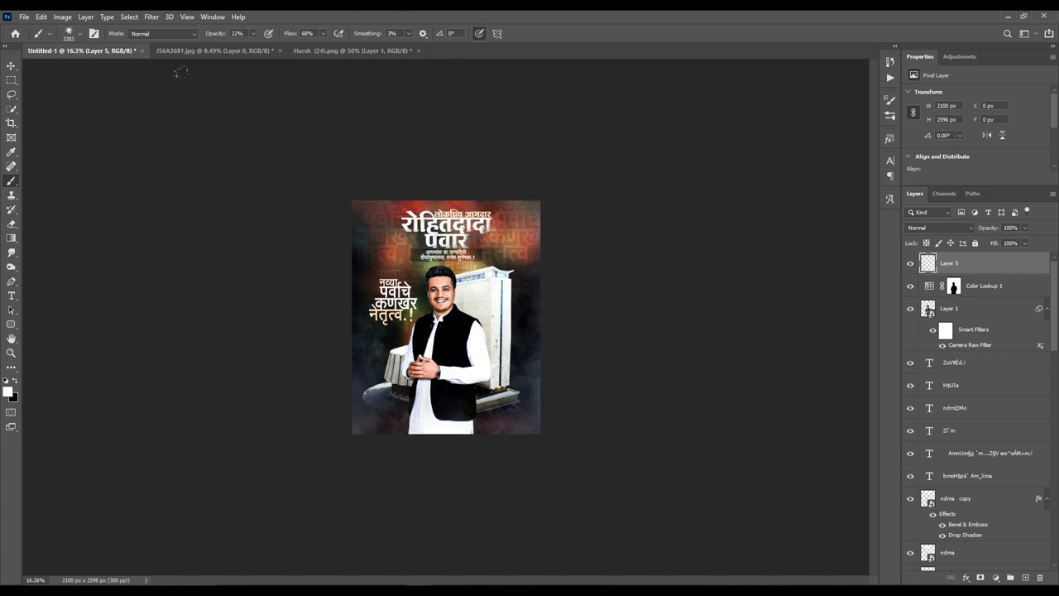
left_click_drag(321, 435, 543, 378)
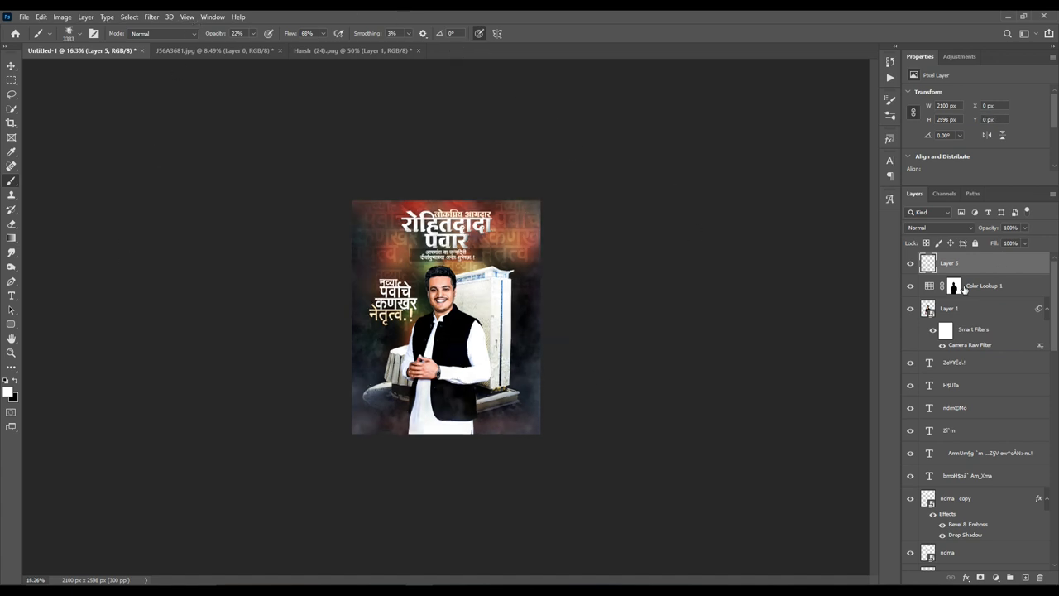
scroll(556, 308, "up", 2)
- Rasterize the man's photo layer, Layer 1, so it can be erased
left_click(949, 308)
key("e")
left_click(368, 471)
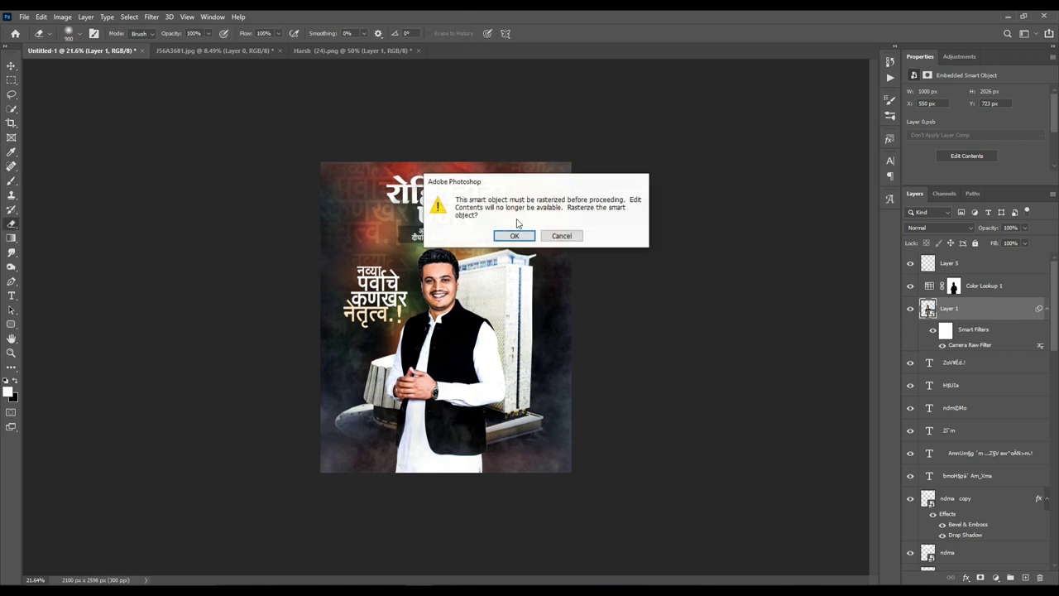
key("Return")
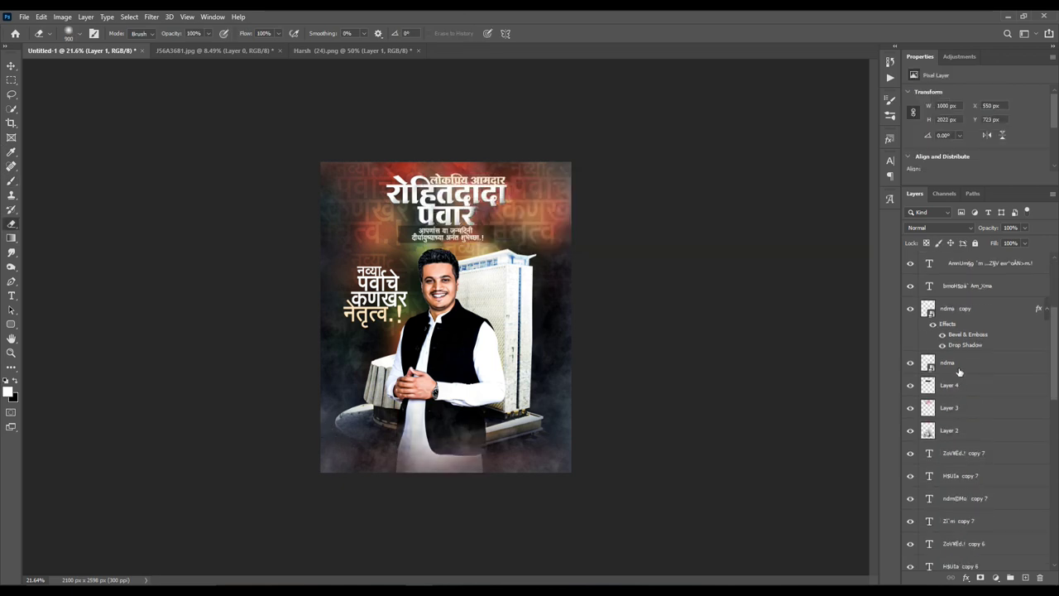
- Erase part of the building's base on Layer 2 to fade it out
left_click(472, 436, "ctrl")
left_click_drag(473, 436, 513, 416)
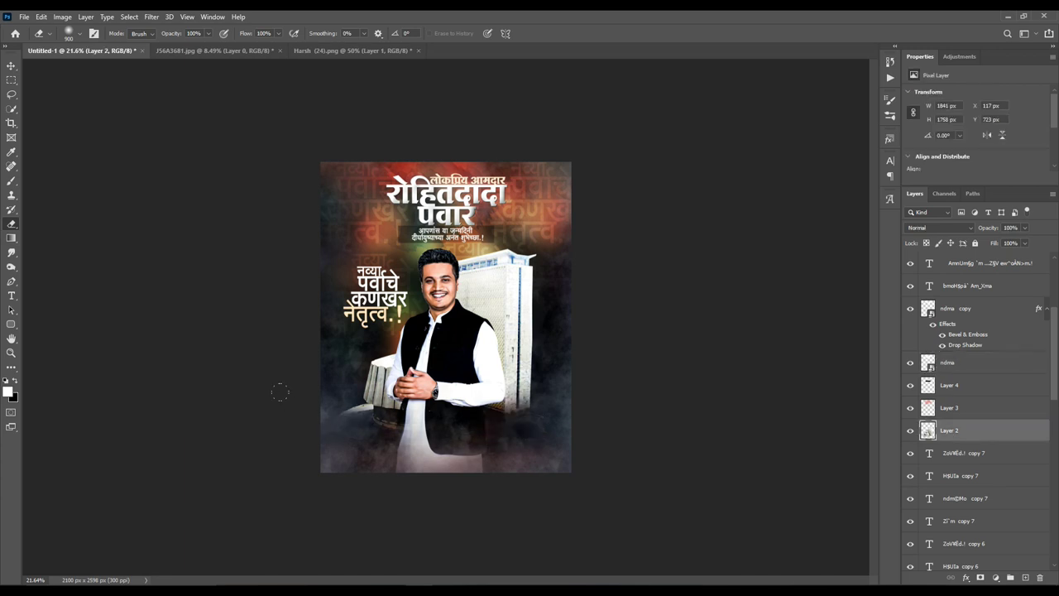
left_click(8, 66)
- Show the finished poster in full-screen mode and zoom in
scroll(447, 315, "up", 2)
scroll(447, 314, "up", 2)
scroll(189, 99, "down", 4)
scroll(527, 285, "up", 2)
scroll(680, 279, "down", 2)
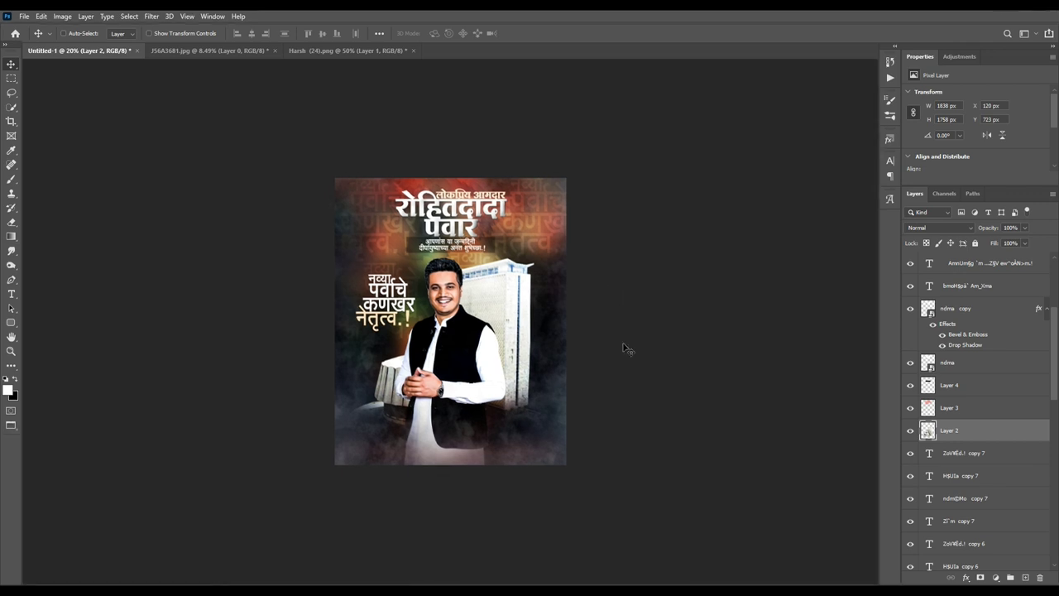
key("f")
key("f")
key("ctrl+plus")
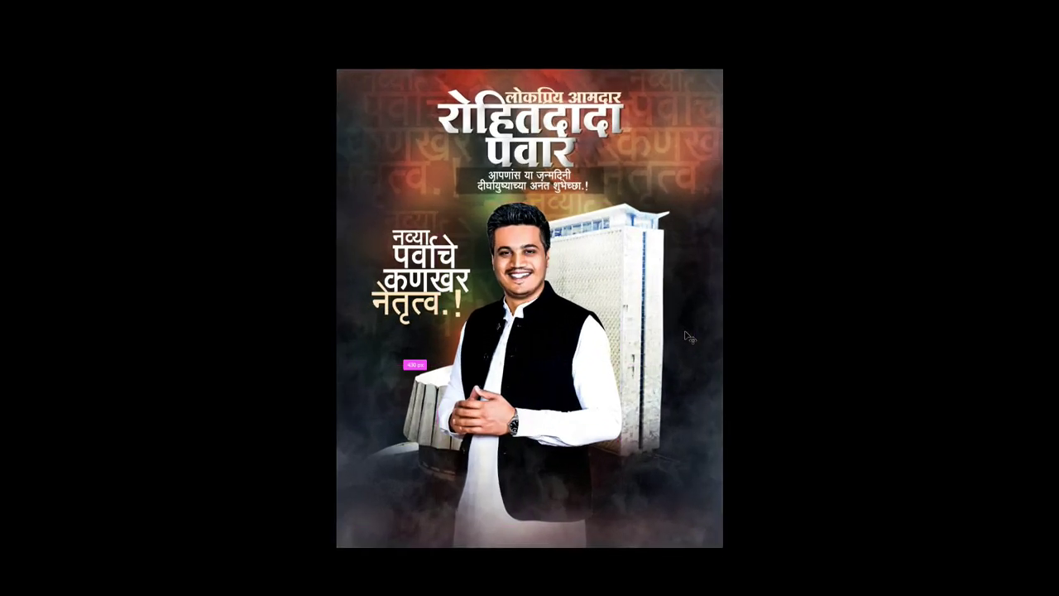